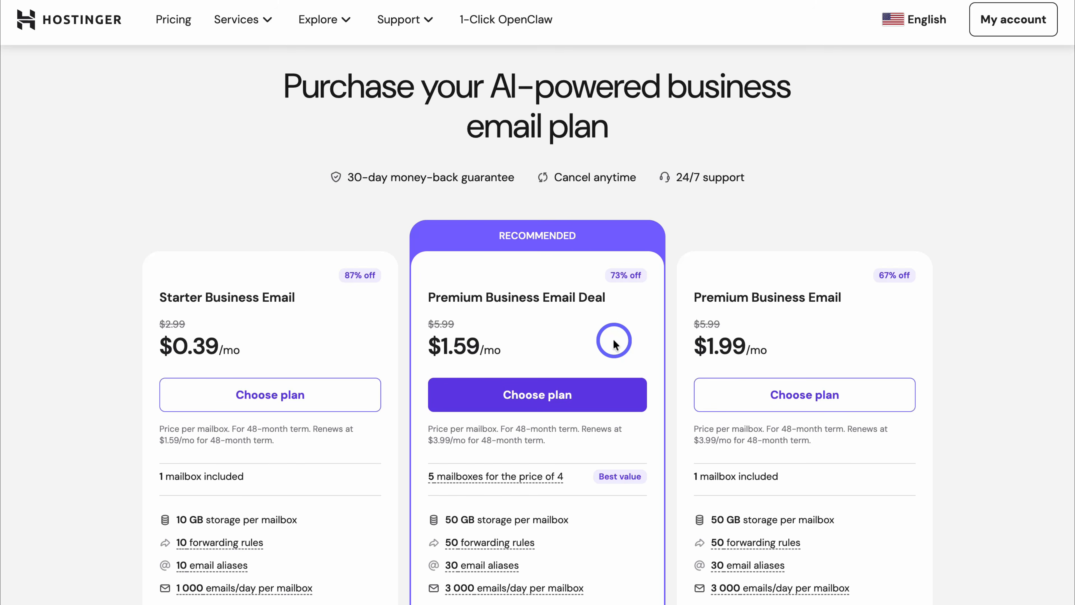
Step: Scroll through the email plan features to review the Premium Business Email Deal at $1.59/mo
{"action": "scroll", "coordinate": [614, 344], "scroll_direction": "down", "scroll_amount": 5}
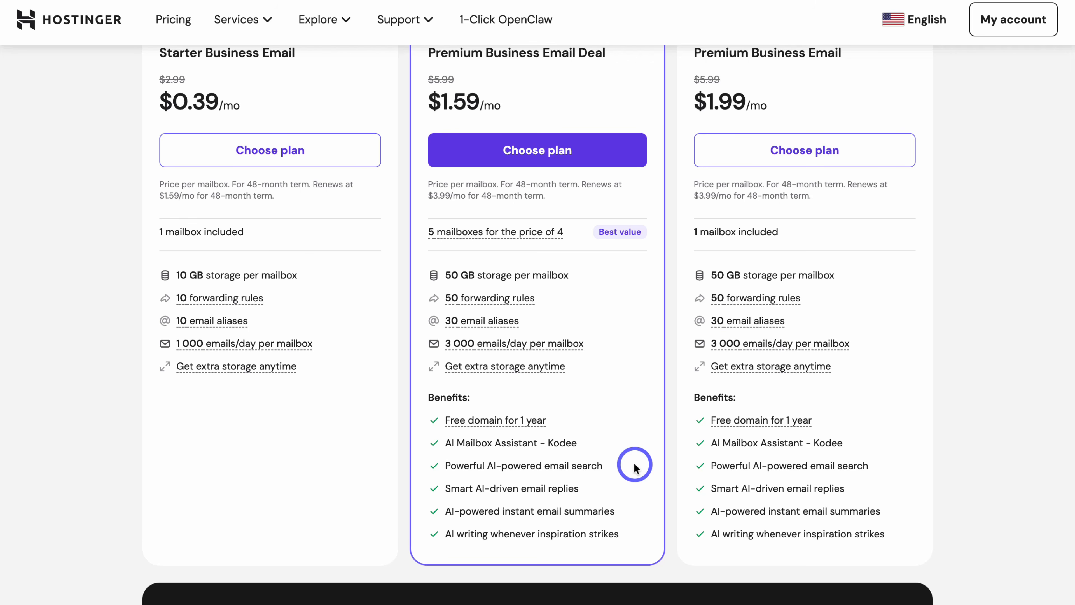
{"action": "scroll", "coordinate": [635, 466], "scroll_direction": "up", "scroll_amount": 2}
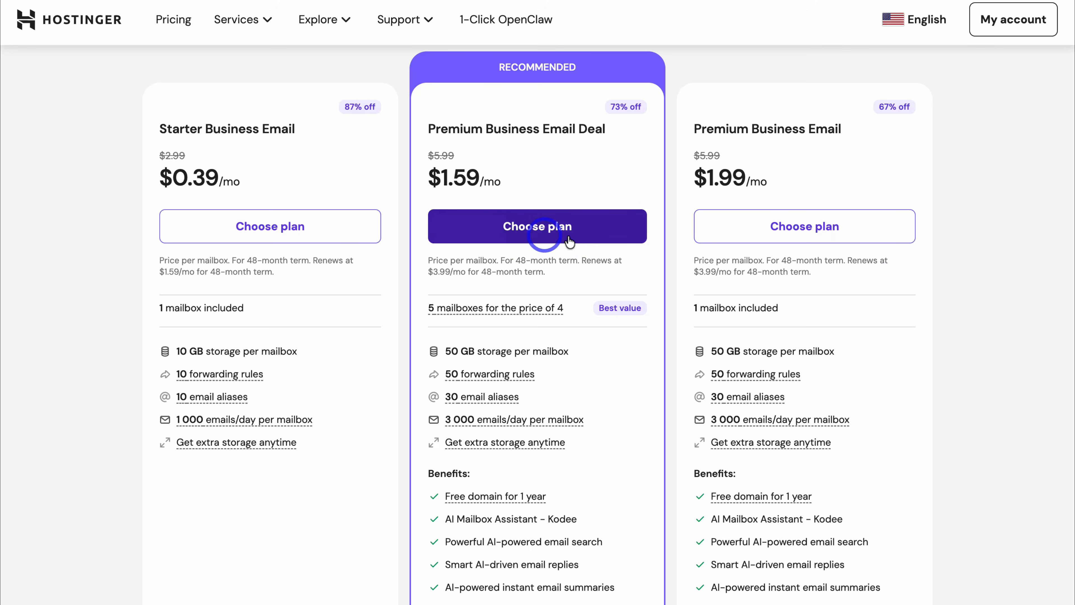
Step: Add the Premium Business Email Deal to the cart and set its period to 12 months ($143.50)
{"action": "left_click", "coordinate": [589, 224]}
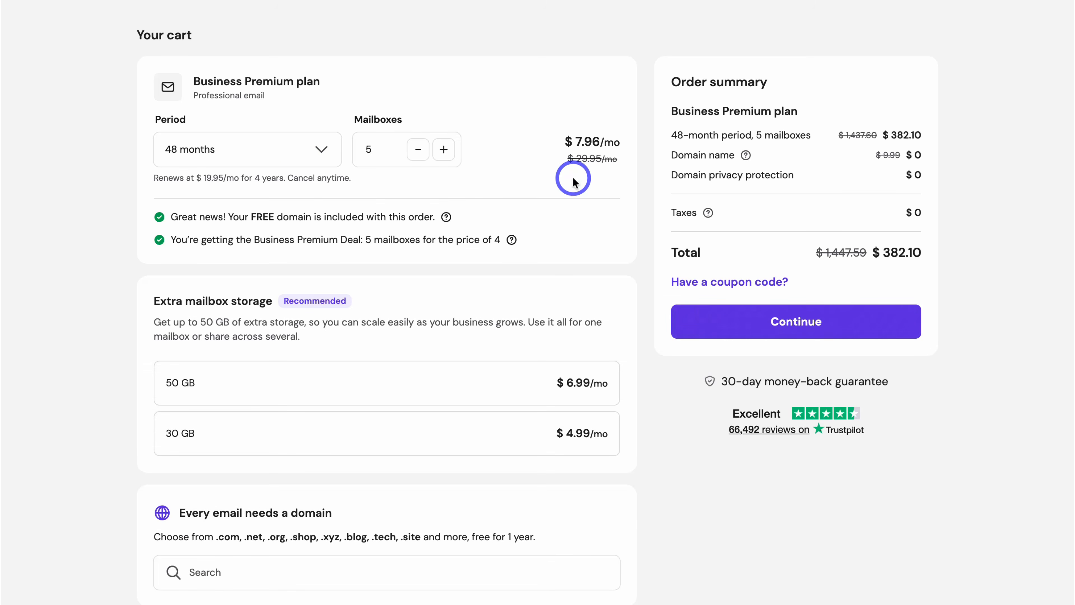
{"action": "left_click", "coordinate": [316, 150]}
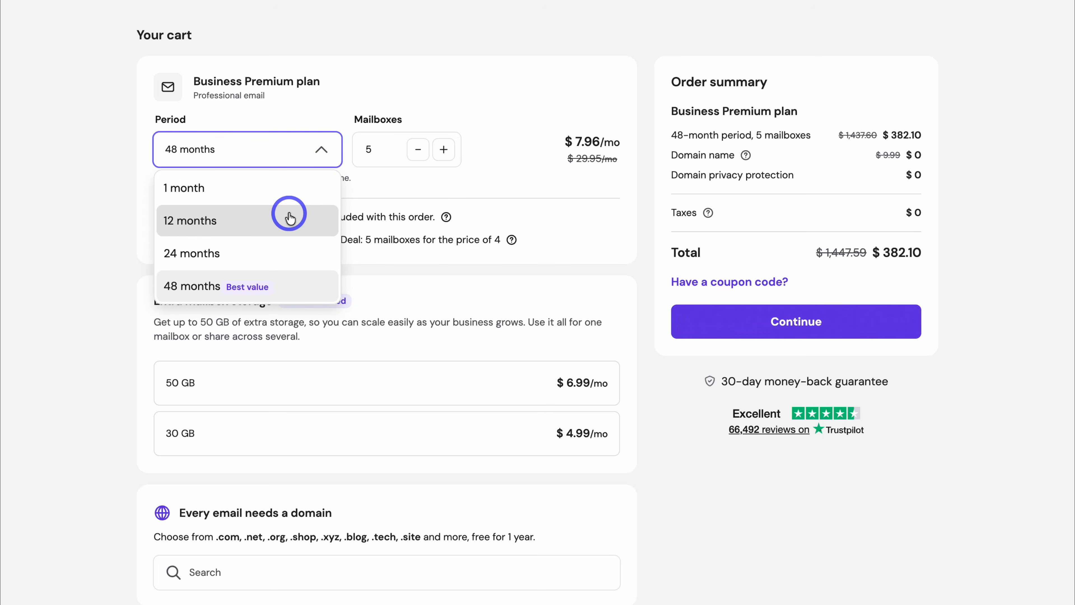
{"action": "left_click", "coordinate": [291, 223]}
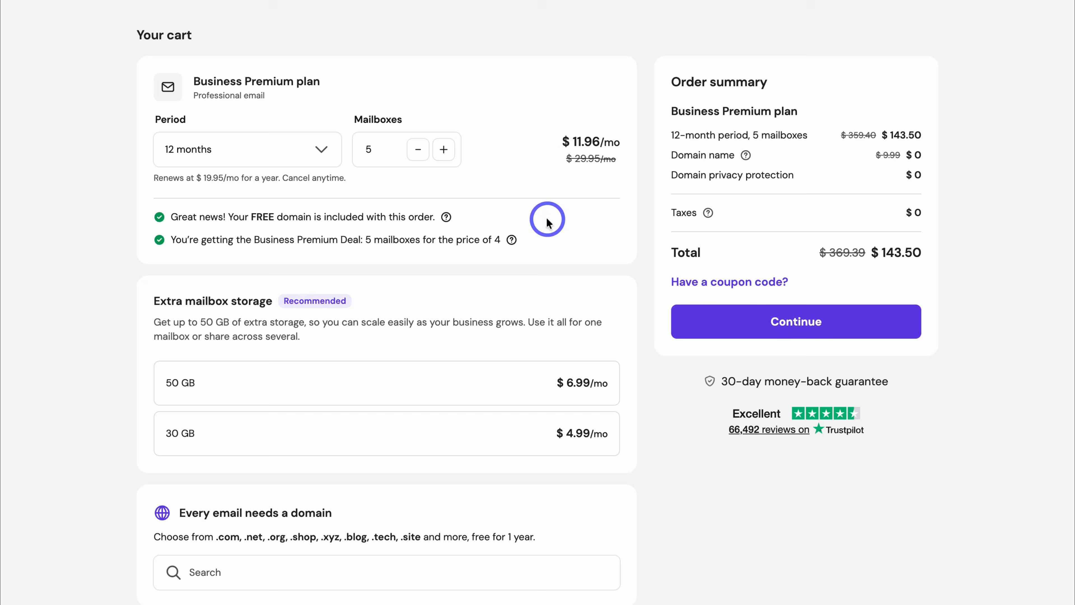
Step: Search for coastcreators and add coastcreators.com to the order, free for 1 year
{"action": "scroll", "coordinate": [275, 499], "scroll_direction": "down", "scroll_amount": 2}
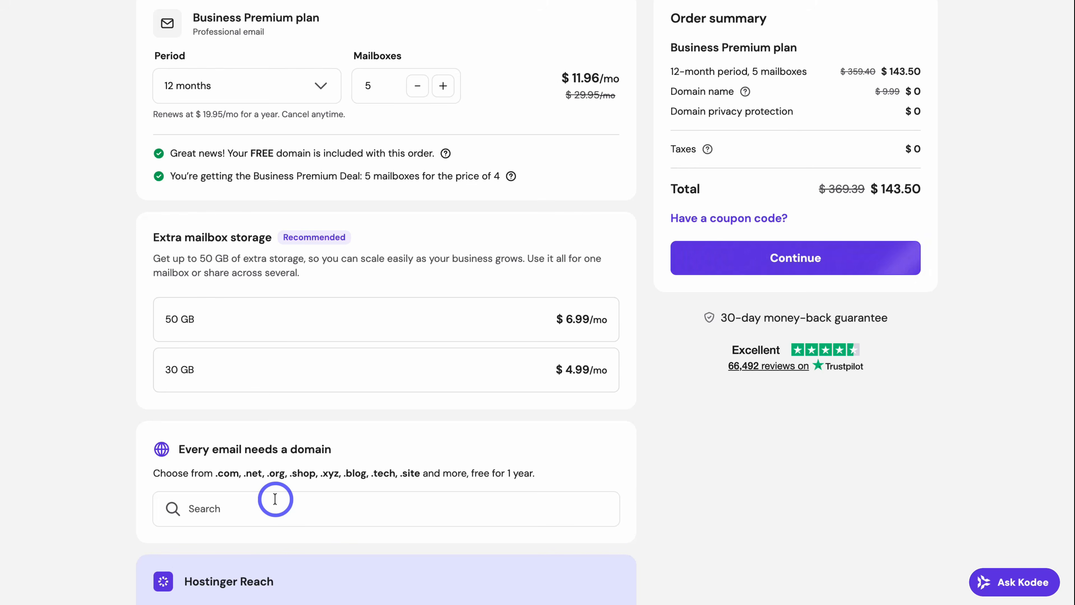
{"action": "left_click", "coordinate": [302, 509]}
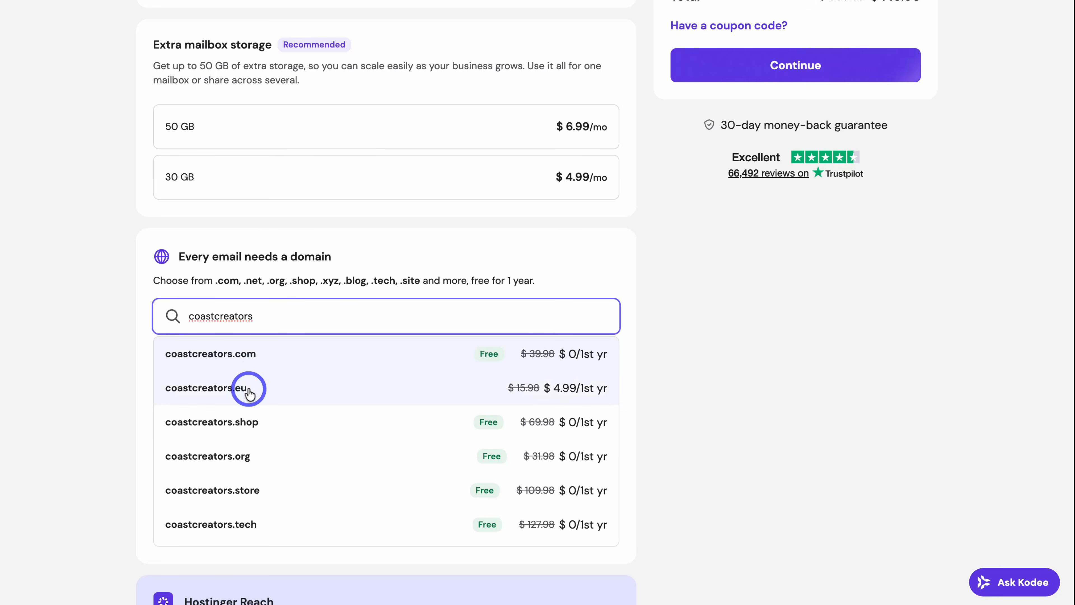
{"action": "scroll", "coordinate": [289, 444], "scroll_direction": "down", "scroll_amount": 3}
{"action": "scroll", "coordinate": [288, 444], "scroll_direction": "down", "scroll_amount": 5}
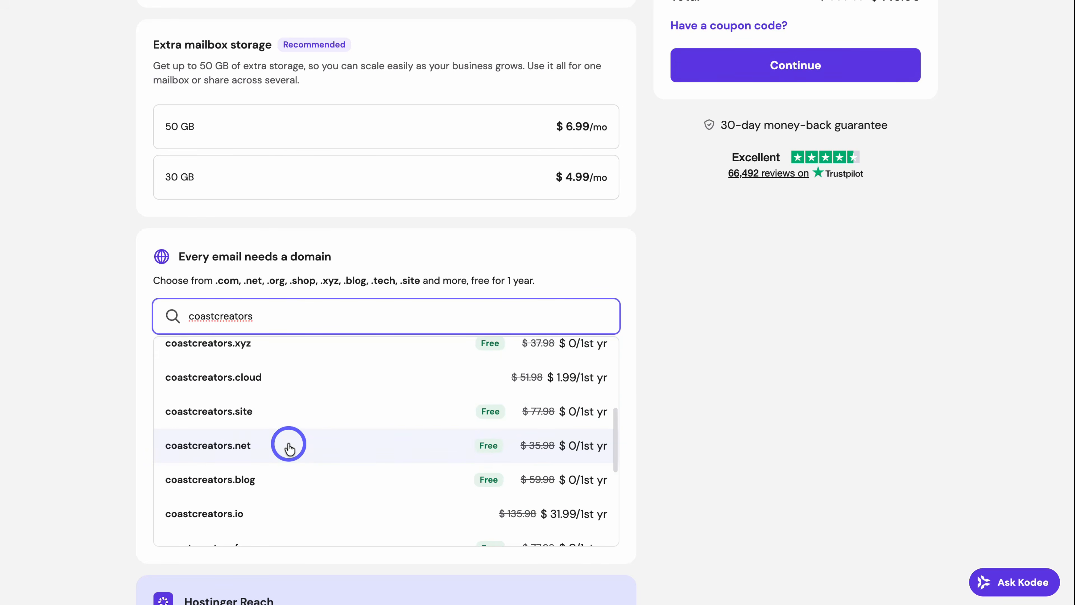
{"action": "scroll", "coordinate": [288, 445], "scroll_direction": "up", "scroll_amount": 5}
{"action": "scroll", "coordinate": [288, 444], "scroll_direction": "up", "scroll_amount": 3}
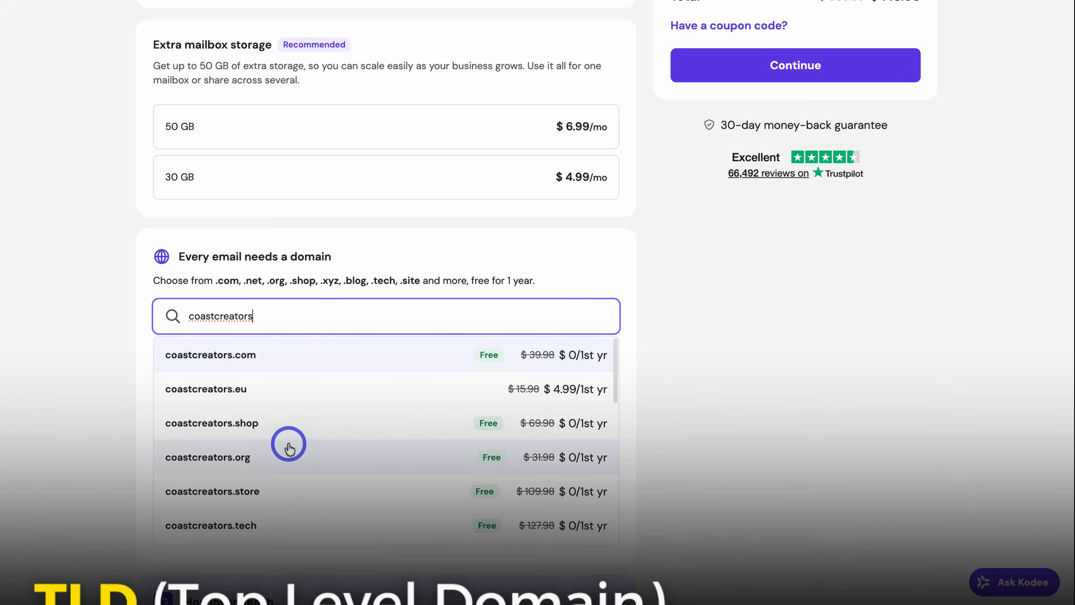
{"action": "scroll", "coordinate": [289, 444], "scroll_direction": "up", "scroll_amount": 2}
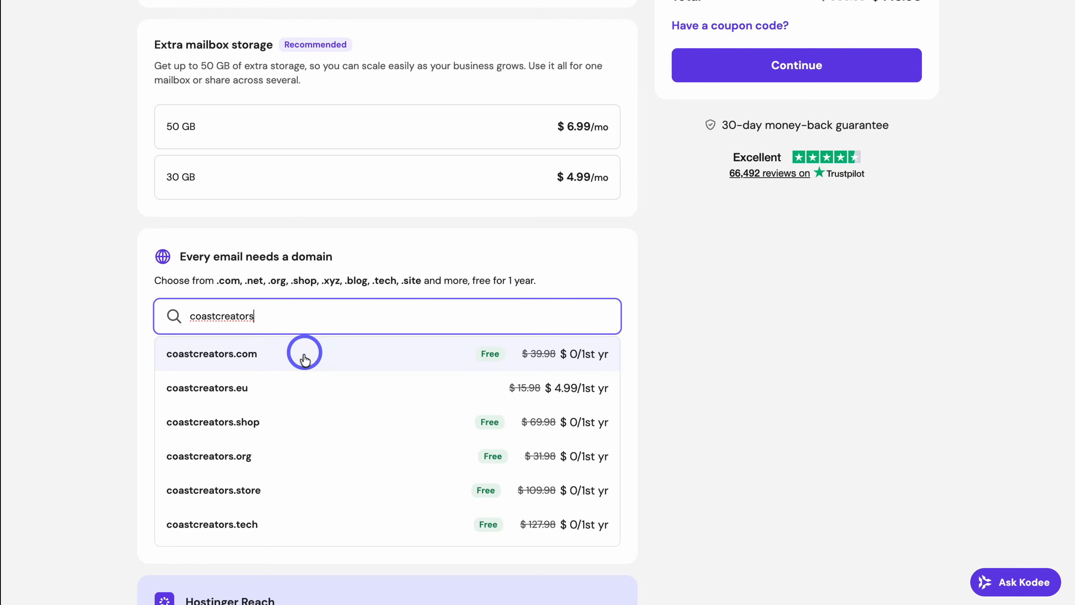
{"action": "scroll", "coordinate": [313, 385], "scroll_direction": "down", "scroll_amount": 5}
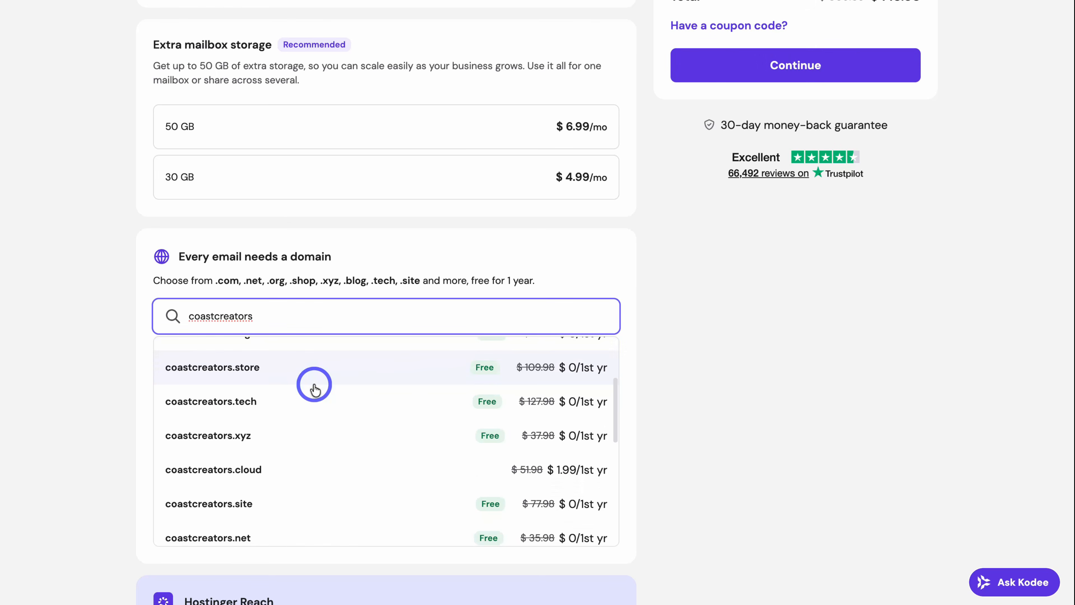
{"action": "scroll", "coordinate": [315, 389], "scroll_direction": "down", "scroll_amount": 8}
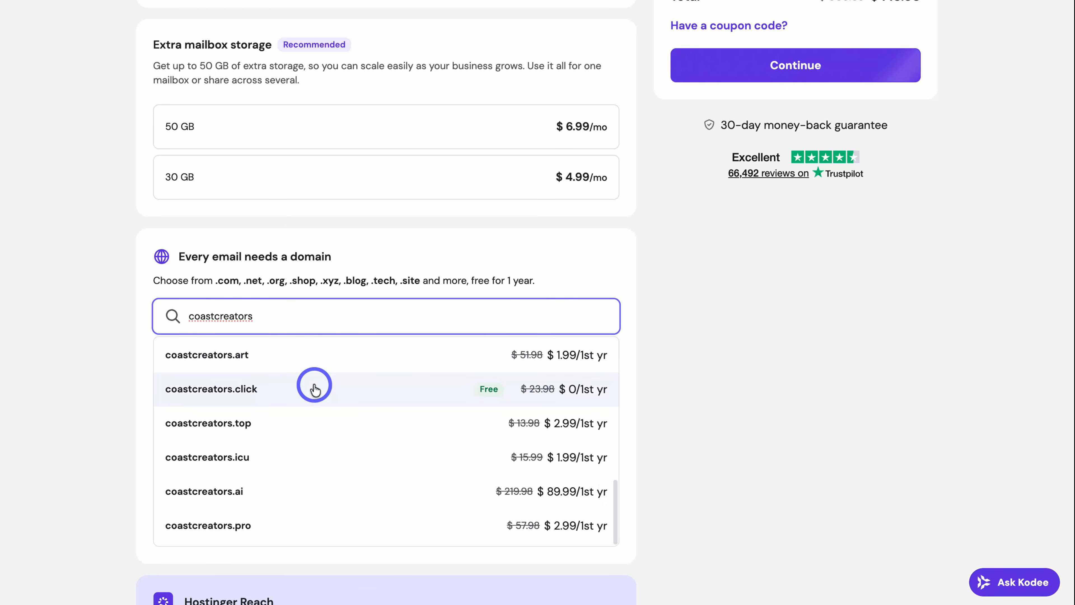
{"action": "scroll", "coordinate": [313, 386], "scroll_direction": "up", "scroll_amount": 10}
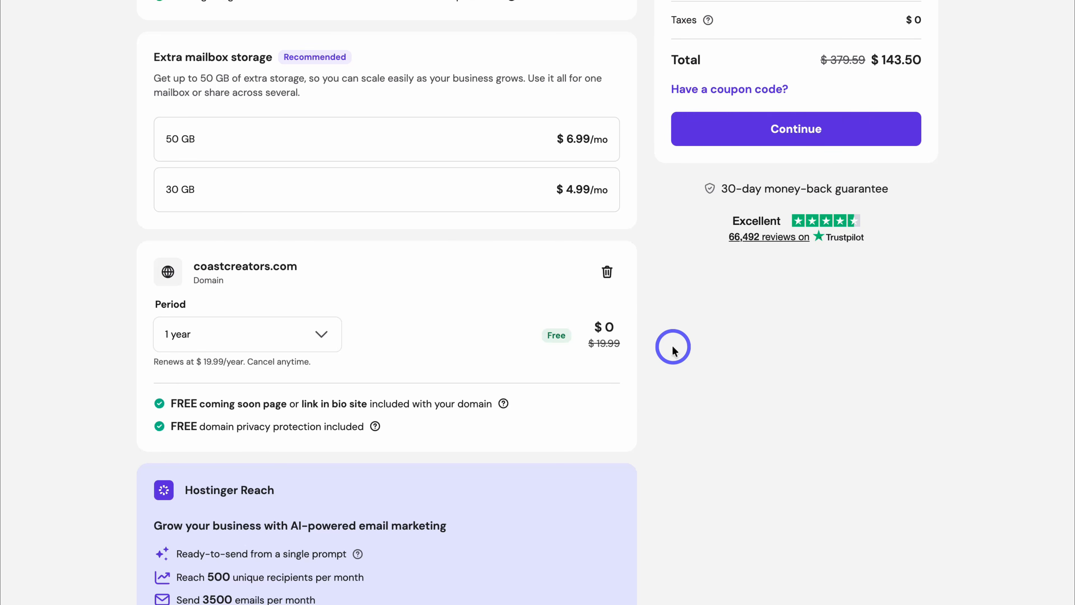
Step: Enter the channel's discount coupon code in the cart's coupon field
{"action": "scroll", "coordinate": [673, 349], "scroll_direction": "down", "scroll_amount": 4}
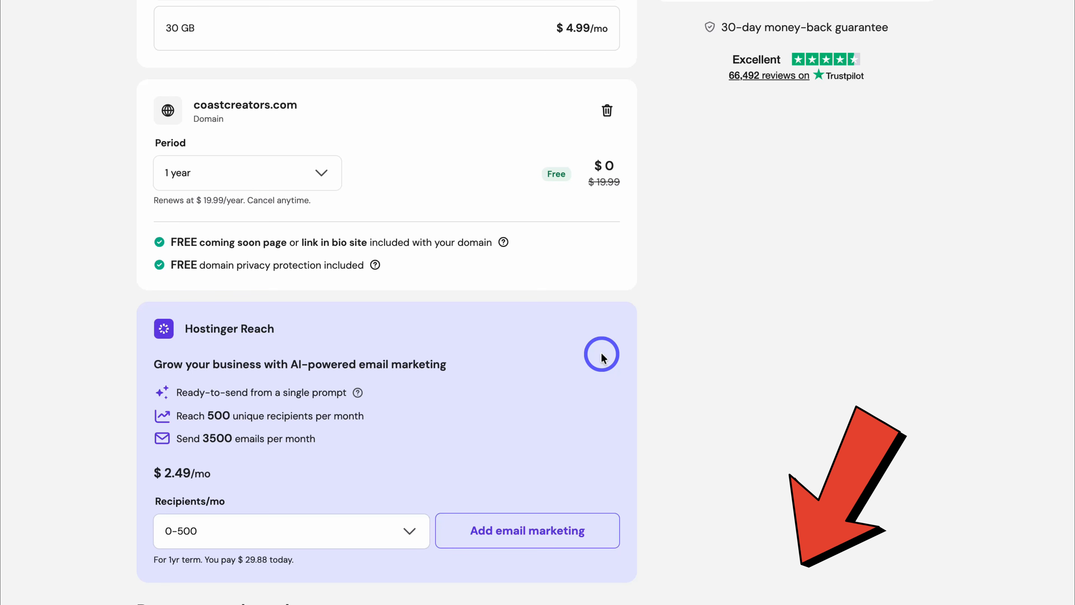
{"action": "scroll", "coordinate": [601, 292], "scroll_direction": "up", "scroll_amount": 1}
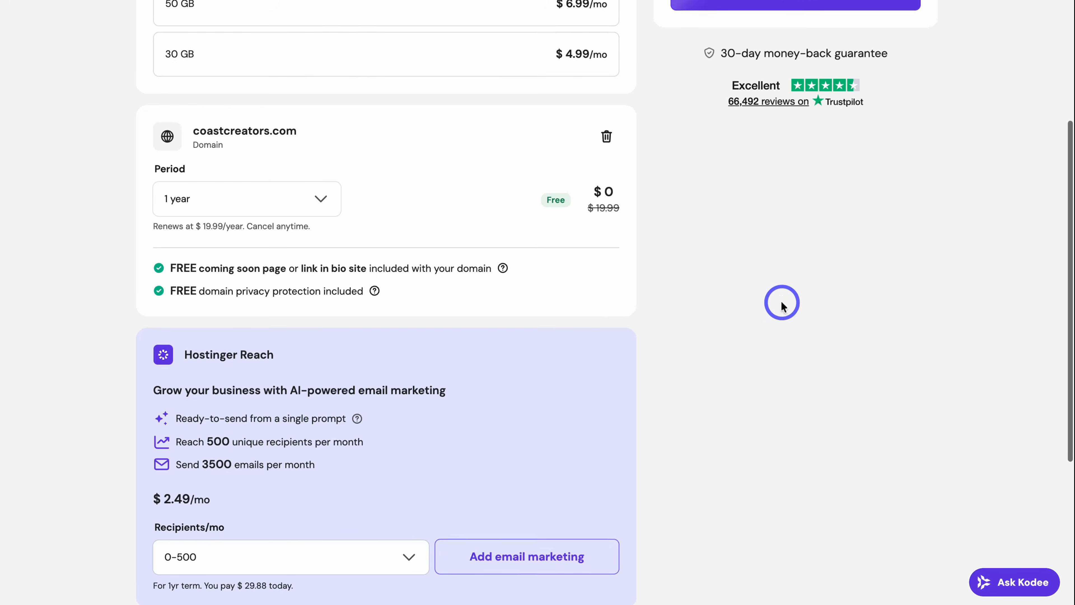
{"action": "scroll", "coordinate": [780, 300], "scroll_direction": "up", "scroll_amount": 10}
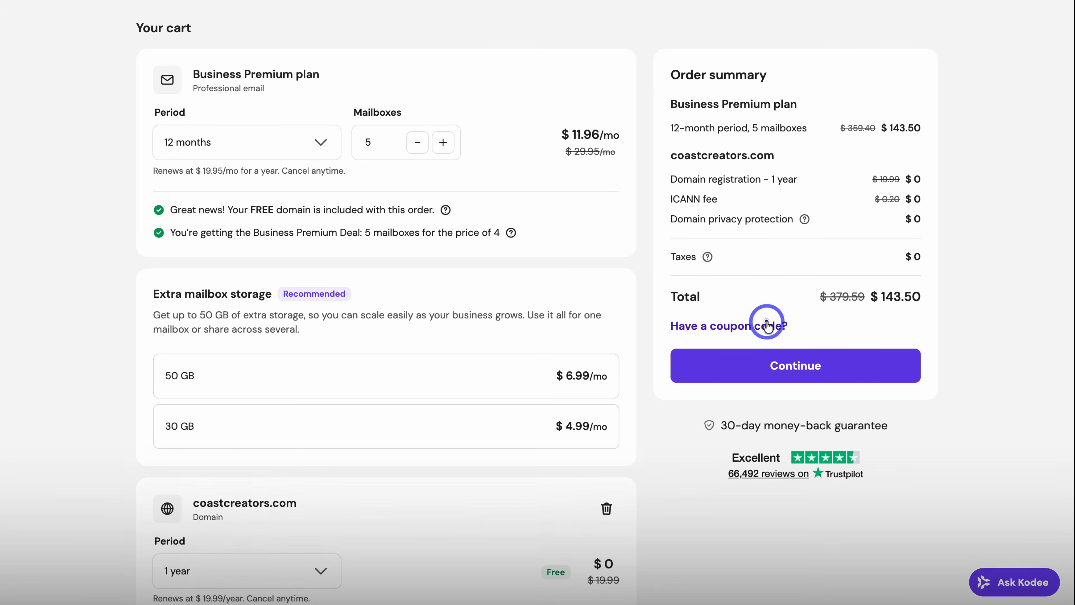
{"action": "left_click", "coordinate": [780, 325]}
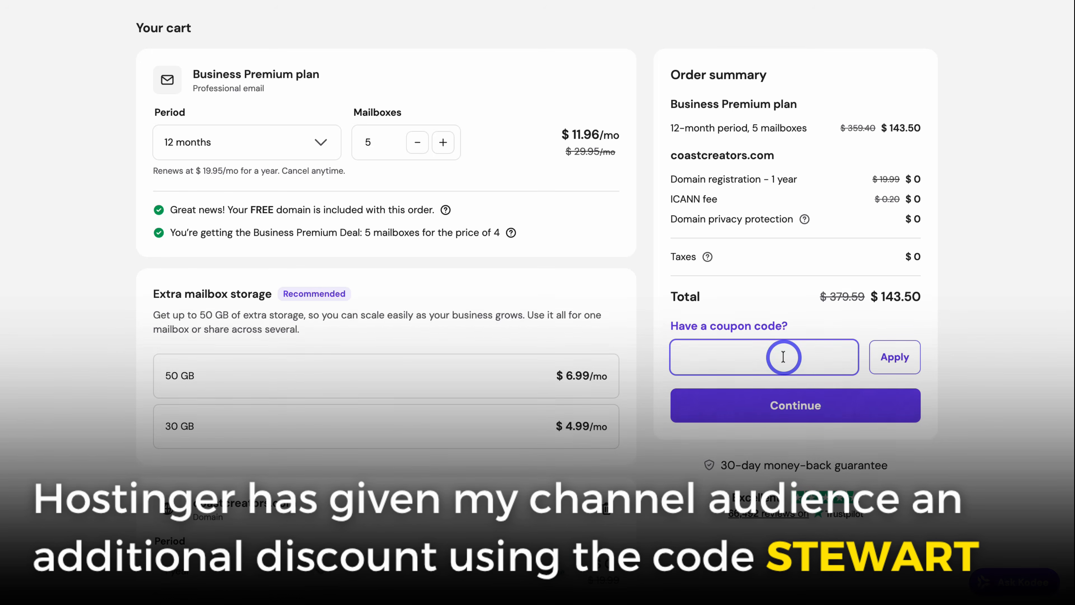
{"action": "type", "text": "STEWART"}
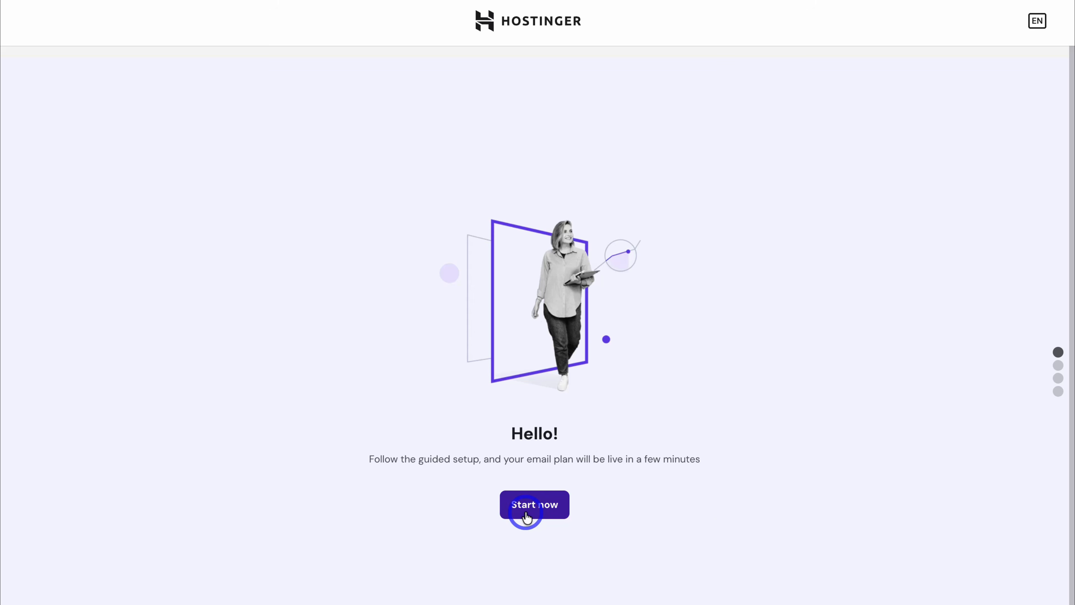
Step: Start the guided setup, select coastcreators.com and register it with the owner details
{"action": "left_click", "coordinate": [535, 508]}
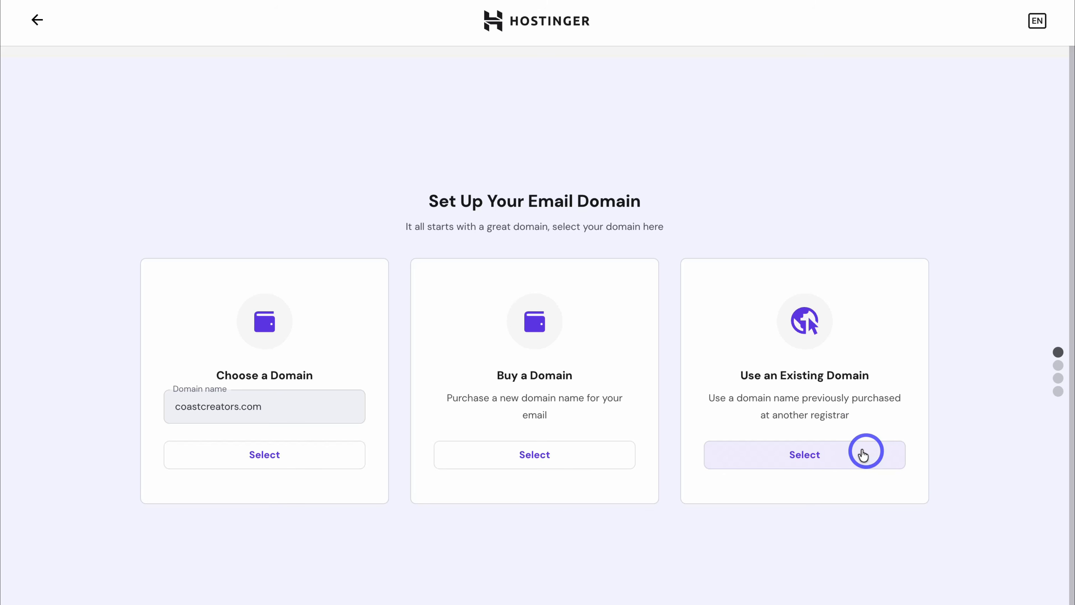
{"action": "left_click", "coordinate": [314, 457]}
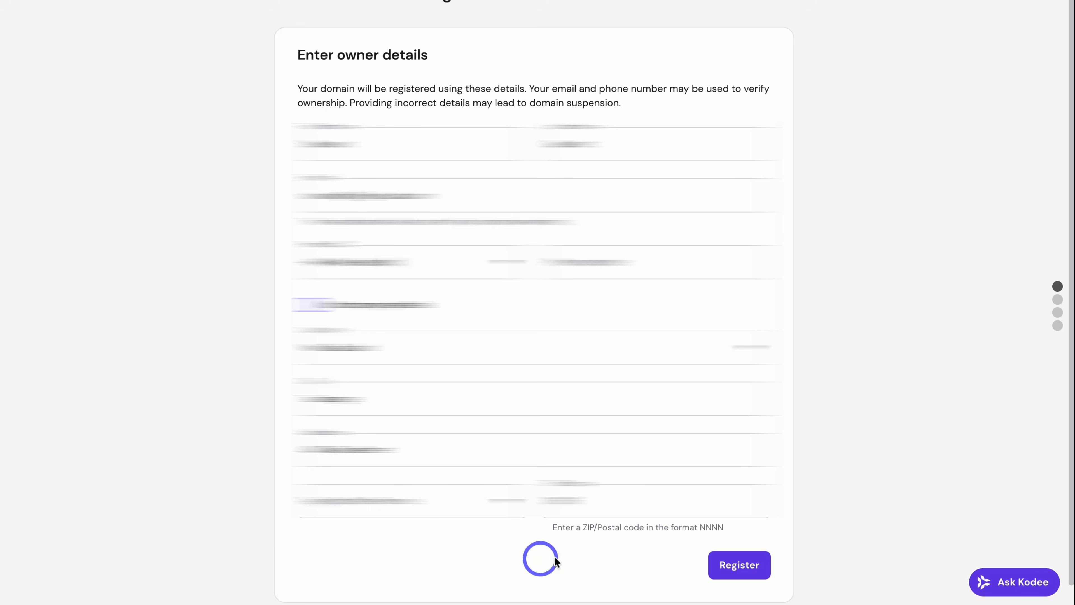
{"action": "left_click", "coordinate": [720, 559]}
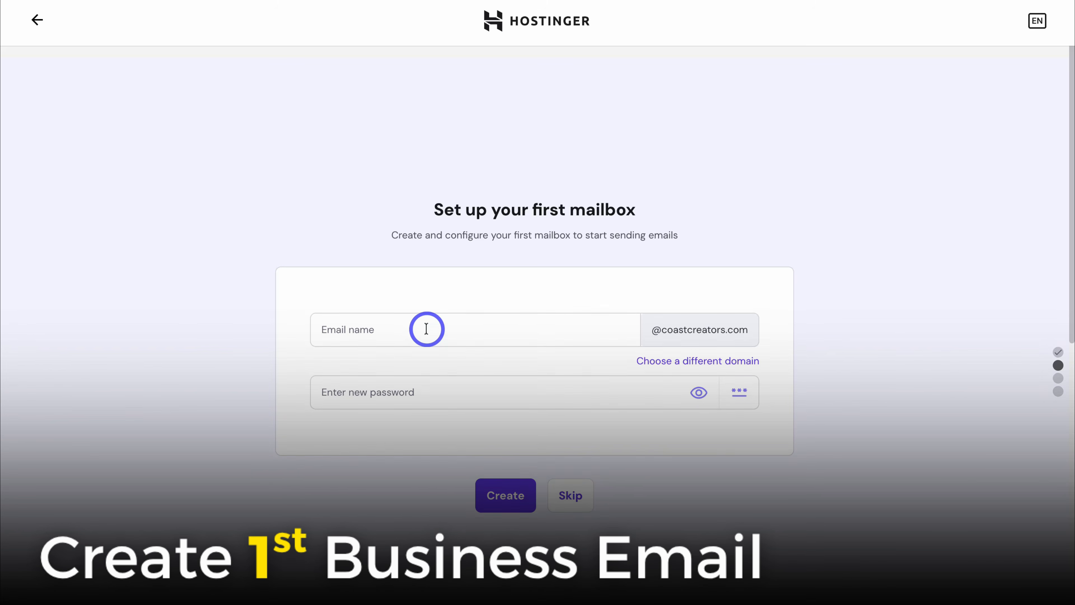
Step: Create the first mailbox with a pasted password and finish setup to activate email services
{"action": "left_click", "coordinate": [424, 328]}
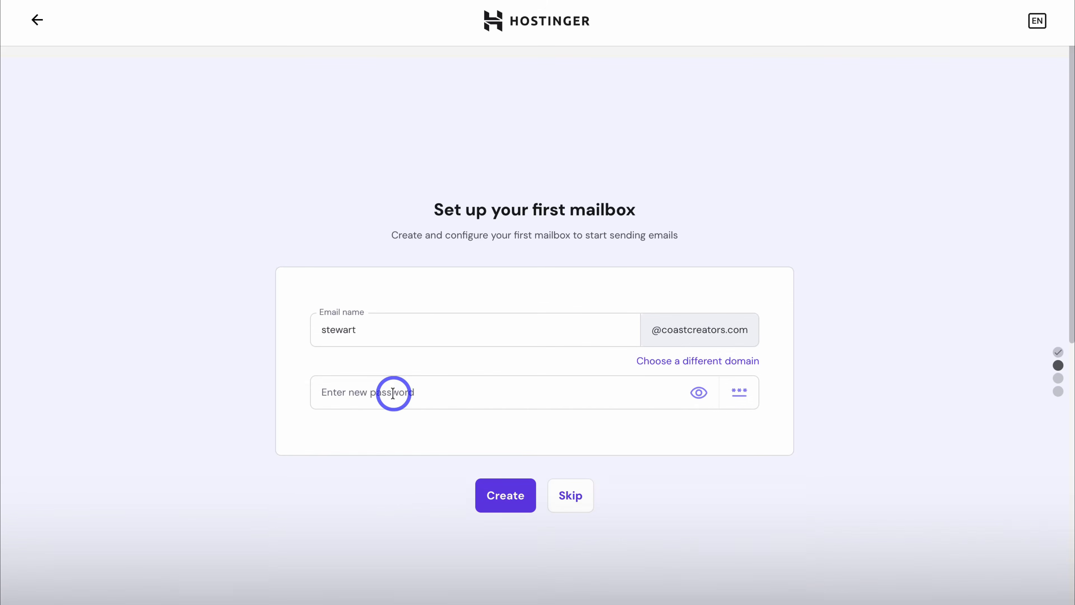
{"action": "left_click", "coordinate": [392, 393]}
{"action": "key", "text": "ctrl+v"}
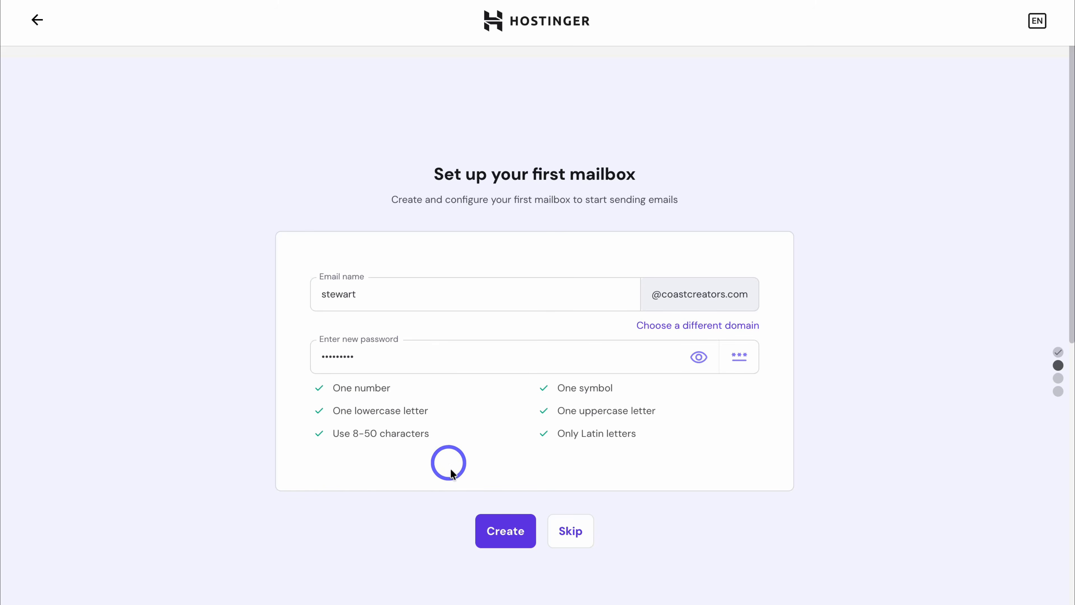
{"action": "left_click", "coordinate": [513, 531]}
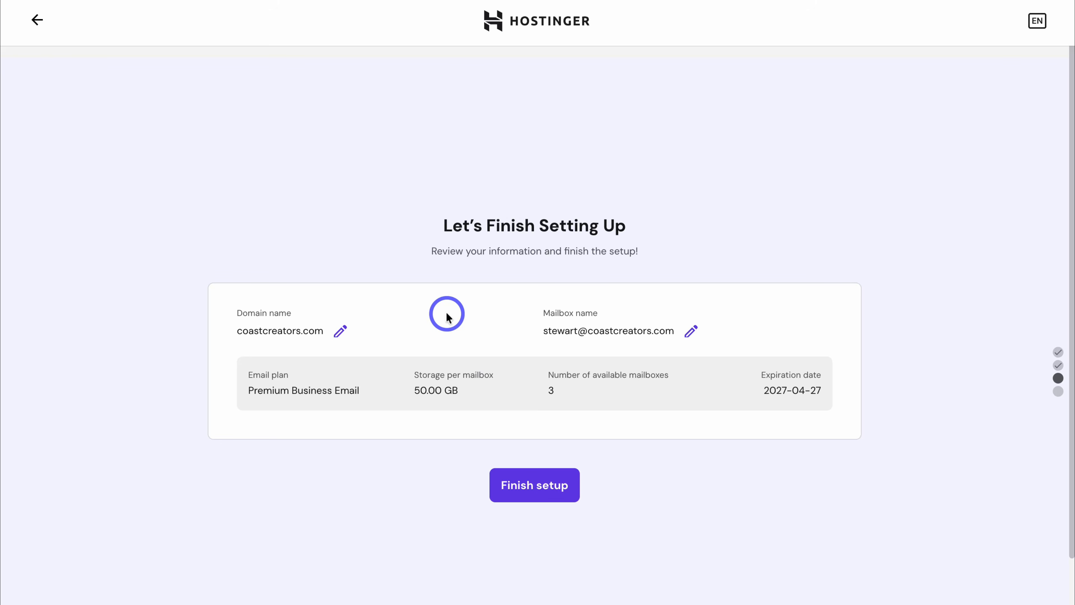
{"action": "left_click", "coordinate": [508, 486]}
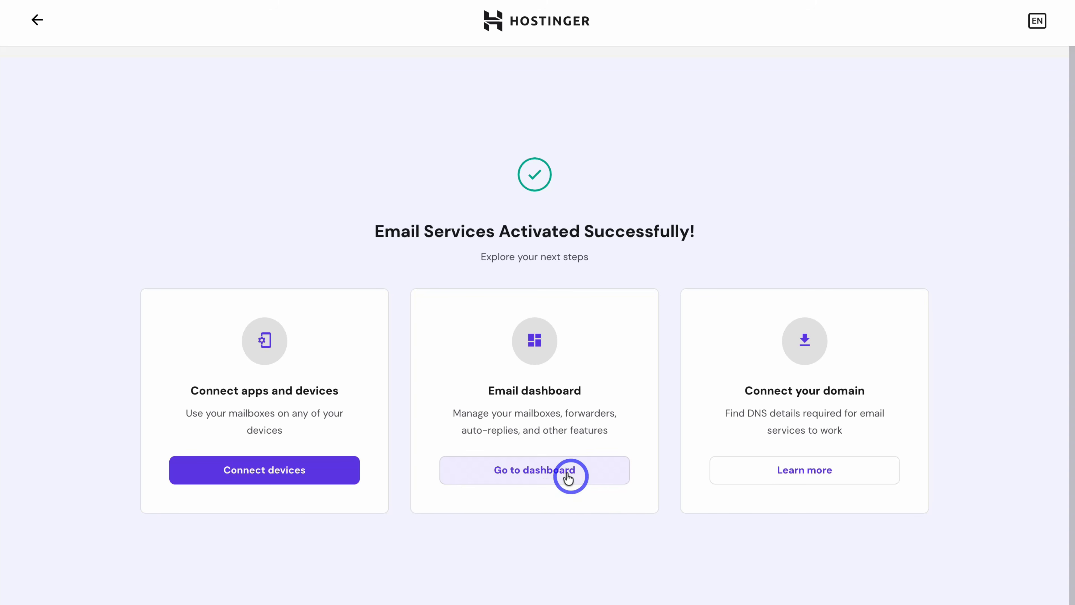
Step: Open the coastcreators.com mailboxes dashboard and scroll down to the mailbox list
{"action": "left_click", "coordinate": [600, 473]}
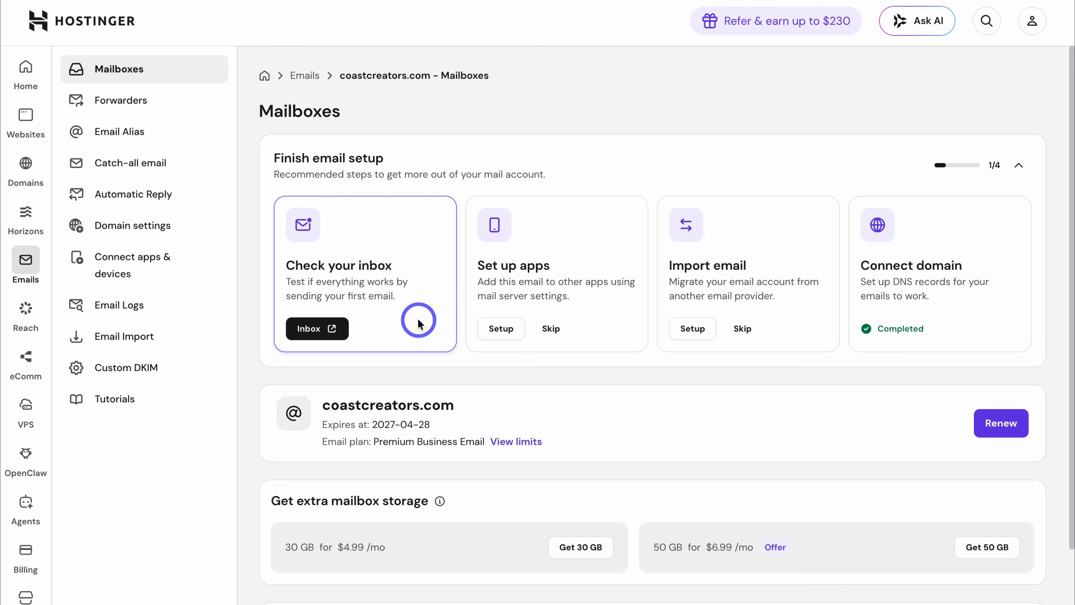
{"action": "scroll", "coordinate": [418, 322], "scroll_direction": "down", "scroll_amount": 3}
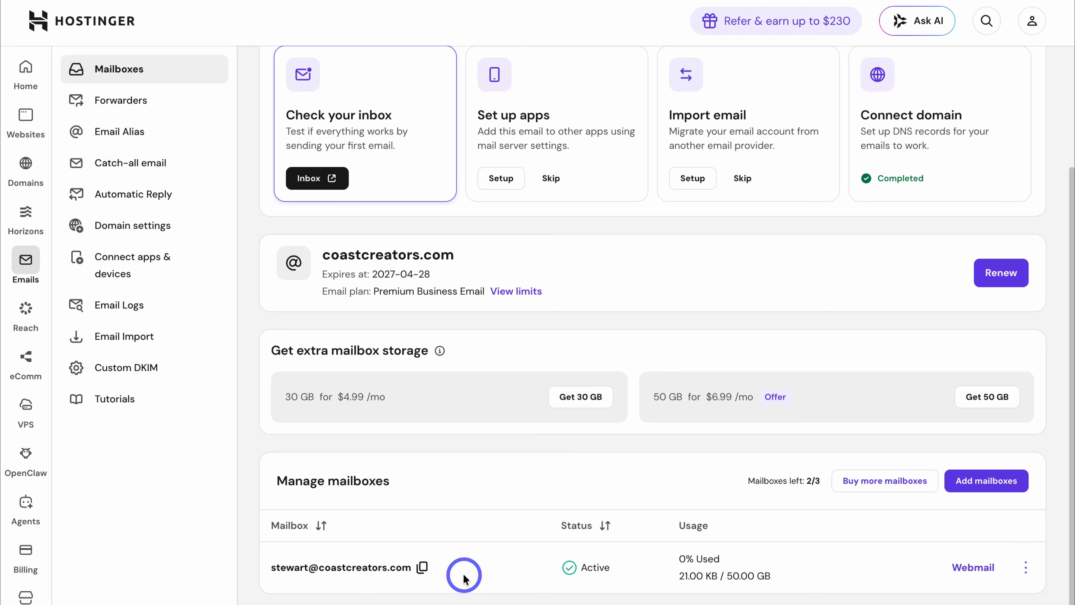
Step: Add a second mailbox with a pasted password and dismiss the creation confirmation
{"action": "left_click", "coordinate": [971, 487]}
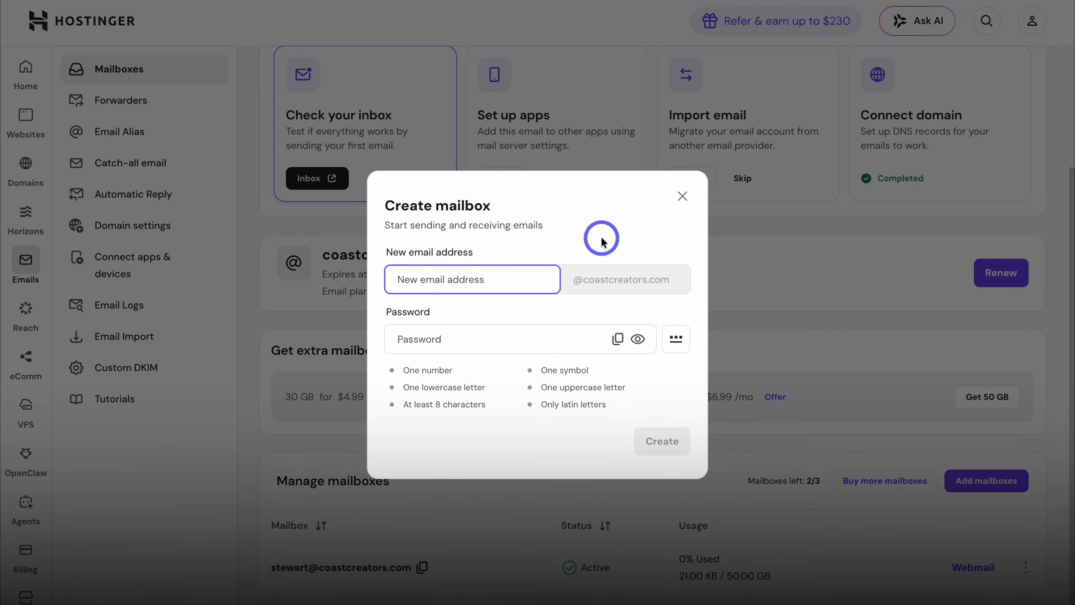
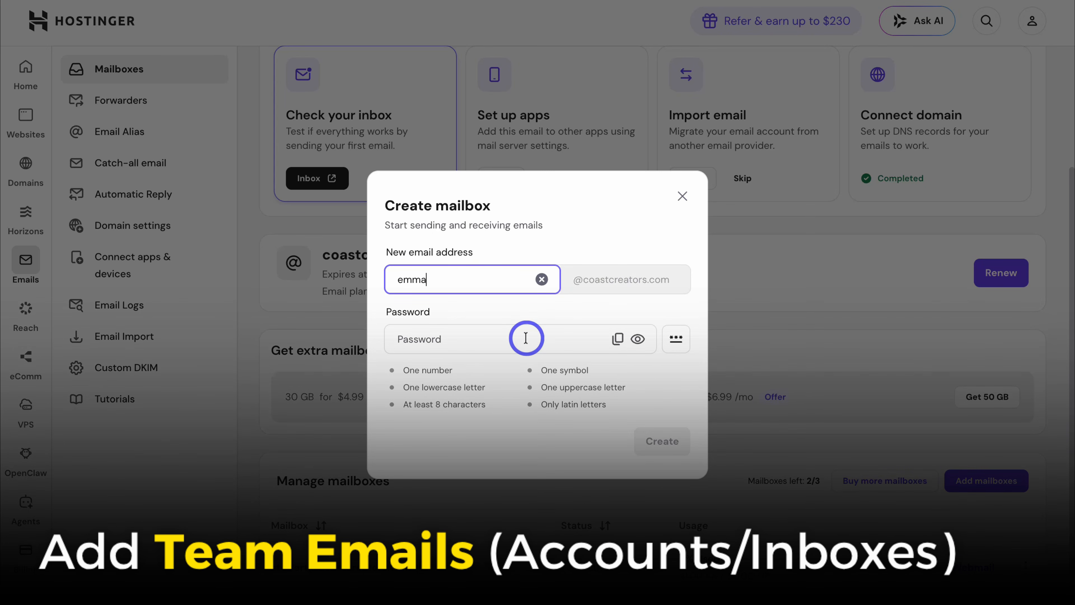
{"action": "left_click", "coordinate": [541, 343]}
{"action": "key", "text": "ctrl+v"}
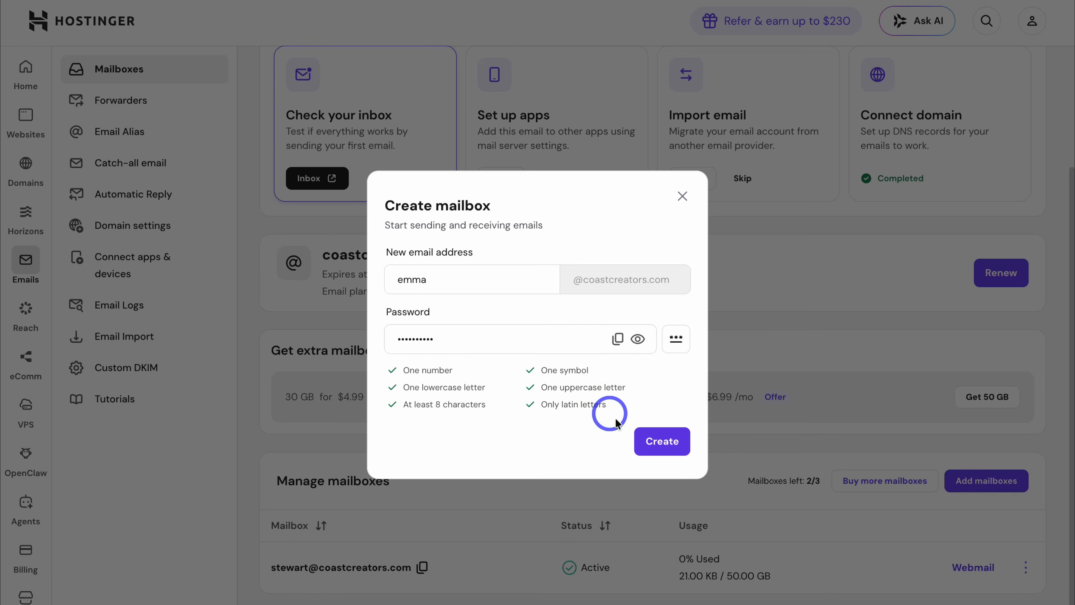
{"action": "left_click", "coordinate": [661, 440]}
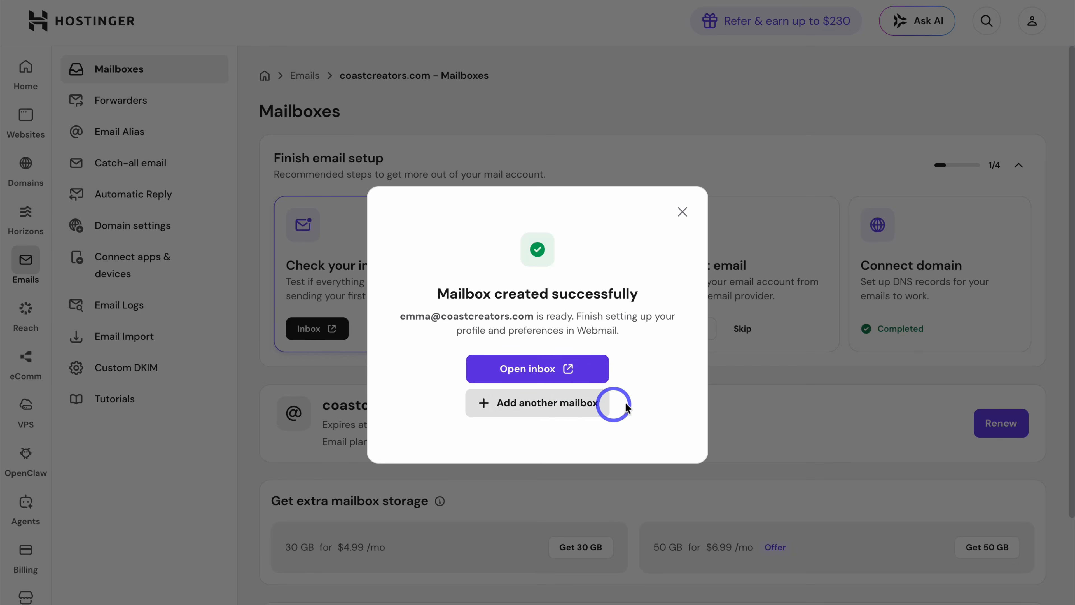
{"action": "left_click", "coordinate": [682, 212]}
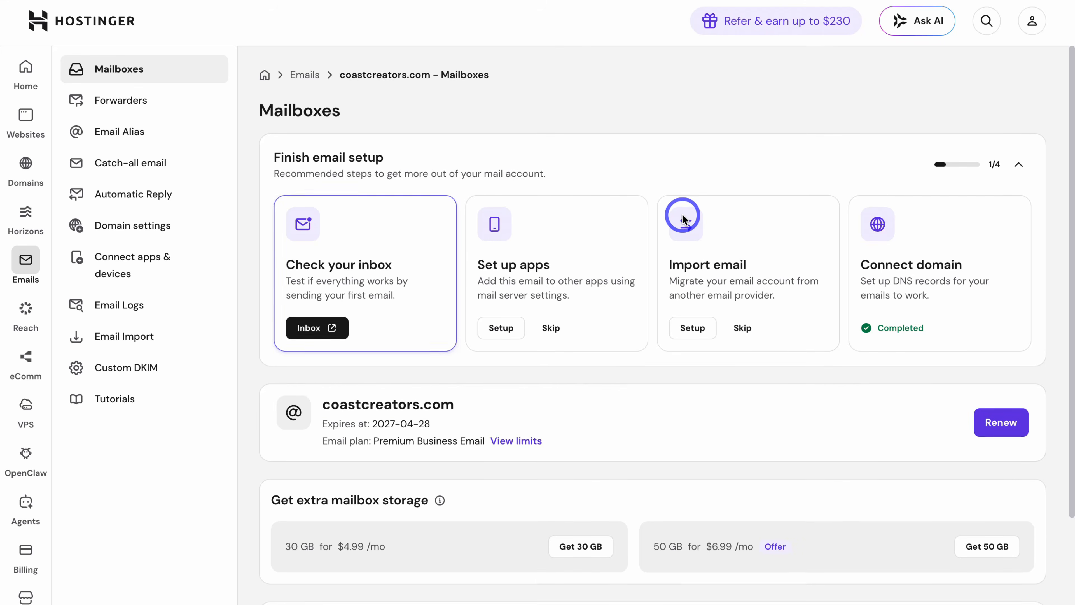
{"action": "scroll", "coordinate": [681, 212], "scroll_direction": "down", "scroll_amount": 5}
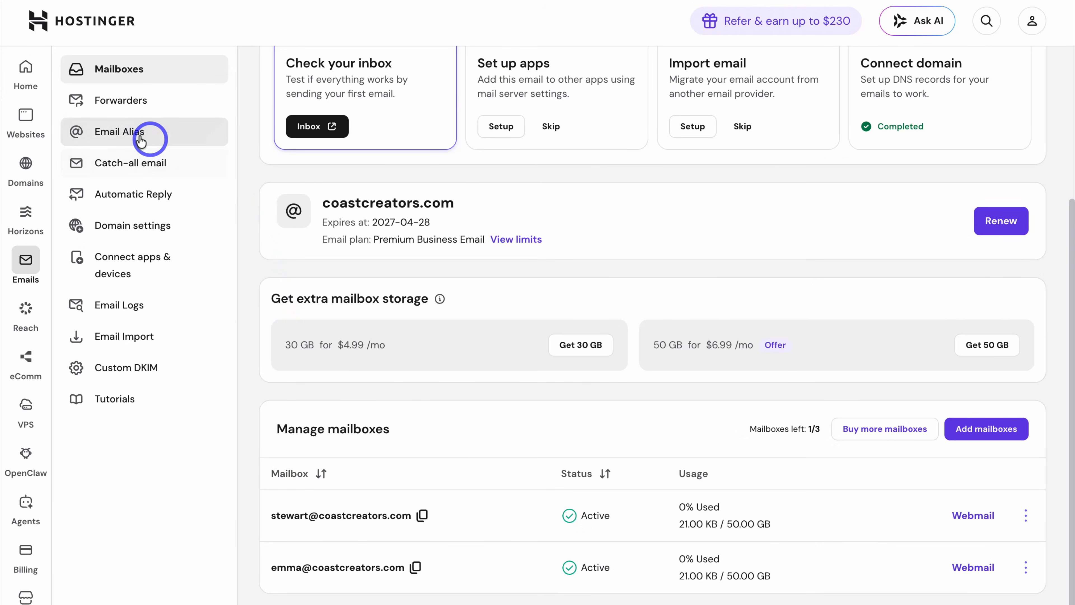
Step: Create the admin alias on coastcreators.com, delivering to the newly added mailbox
{"action": "left_click", "coordinate": [190, 133]}
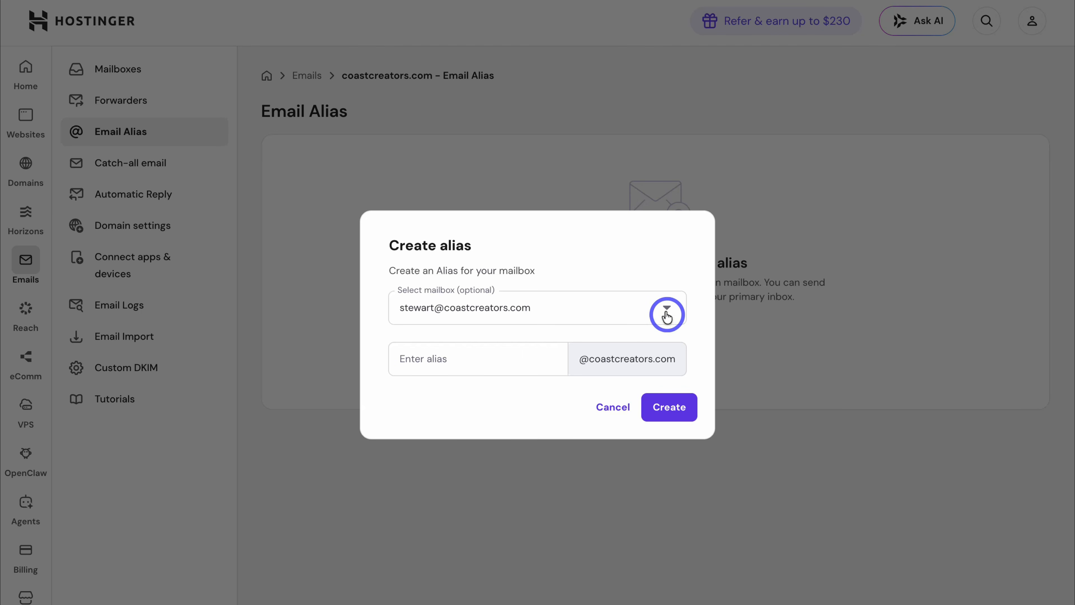
{"action": "left_click", "coordinate": [665, 311]}
{"action": "left_click", "coordinate": [602, 379]}
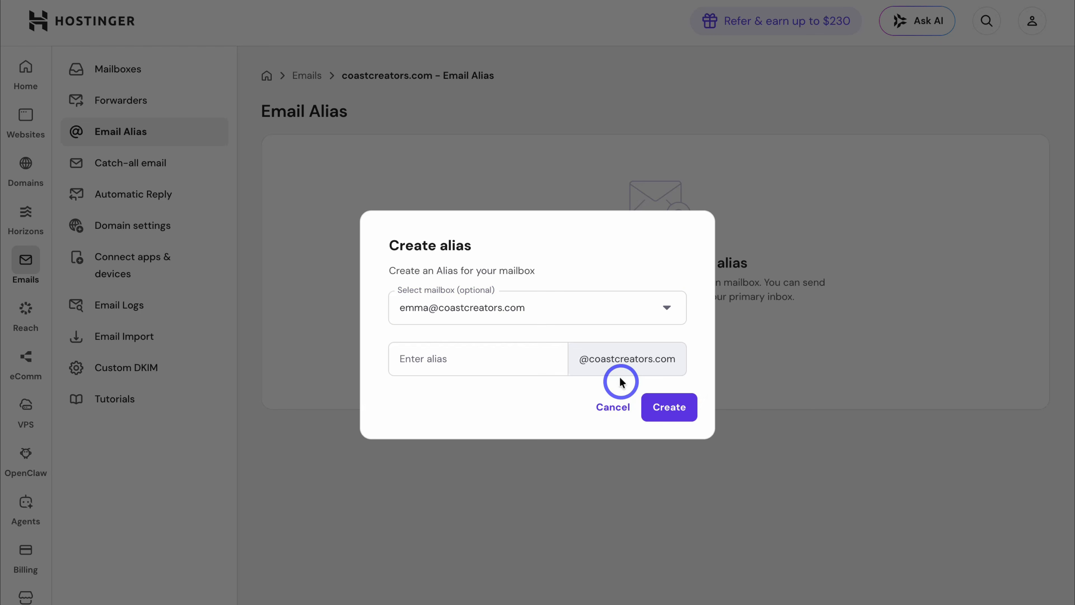
{"action": "left_click", "coordinate": [474, 360]}
{"action": "type", "text": "admin"}
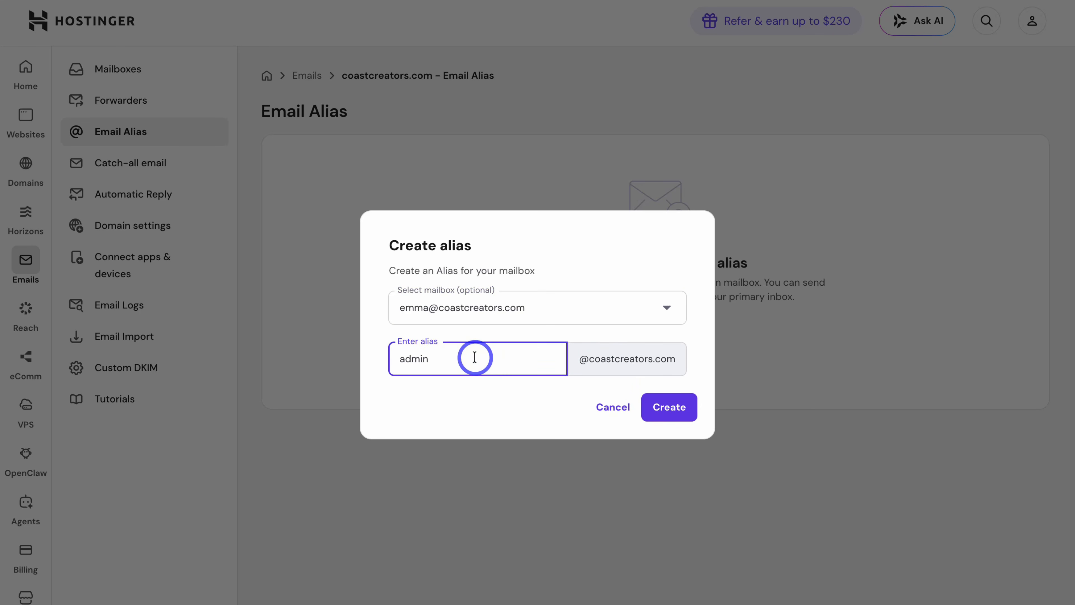
{"action": "left_click", "coordinate": [677, 409]}
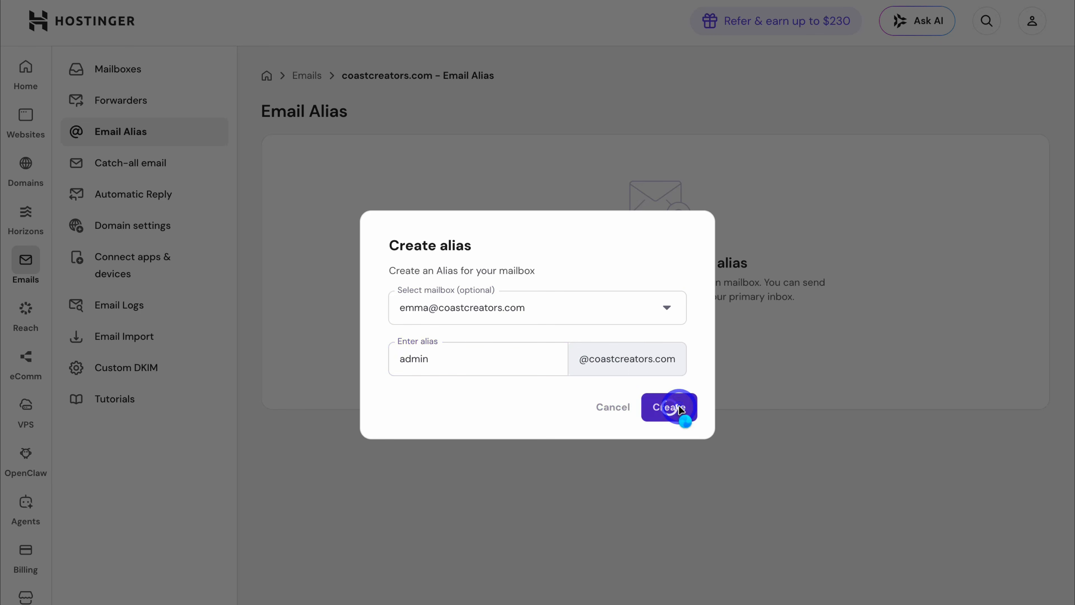
Step: Create the sales alias pointing to the same new mailbox
{"action": "left_click", "coordinate": [988, 181]}
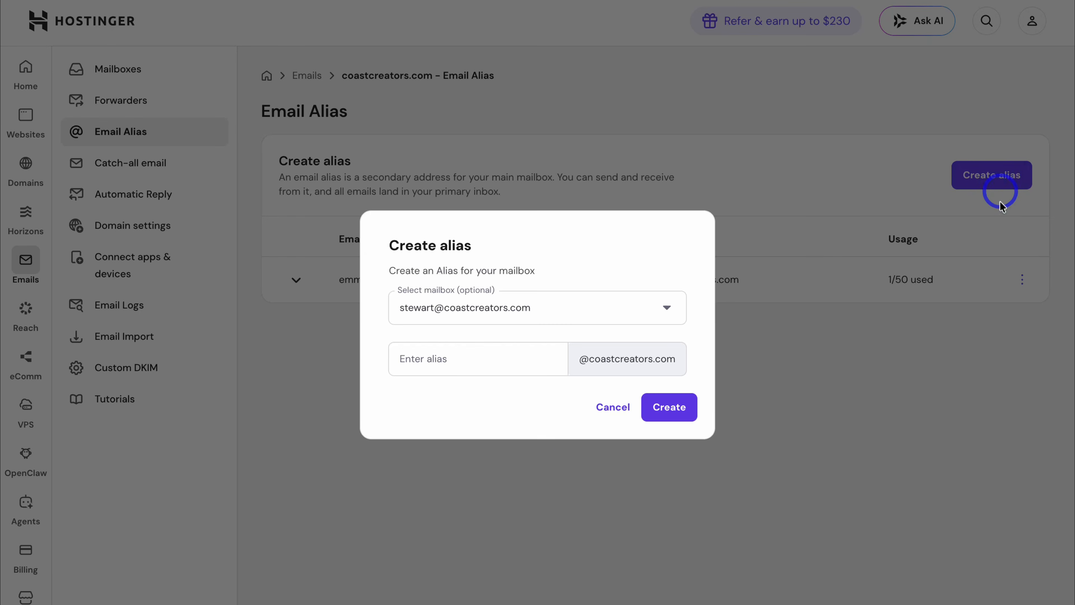
{"action": "left_click", "coordinate": [668, 308]}
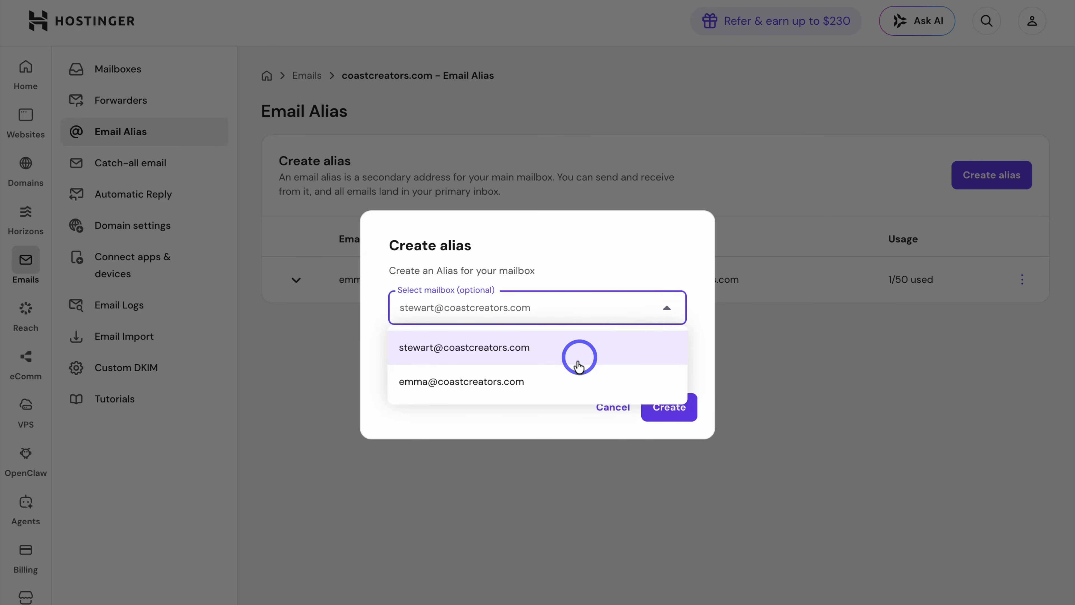
{"action": "left_click", "coordinate": [578, 377]}
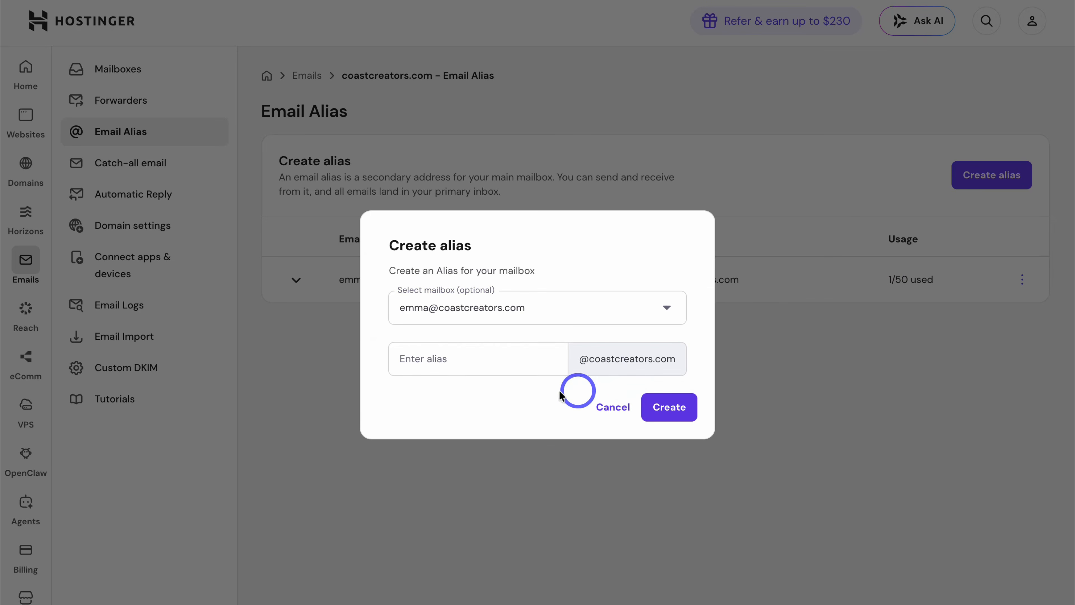
{"action": "left_click", "coordinate": [456, 361]}
{"action": "type", "text": "sales"}
{"action": "left_click", "coordinate": [676, 420]}
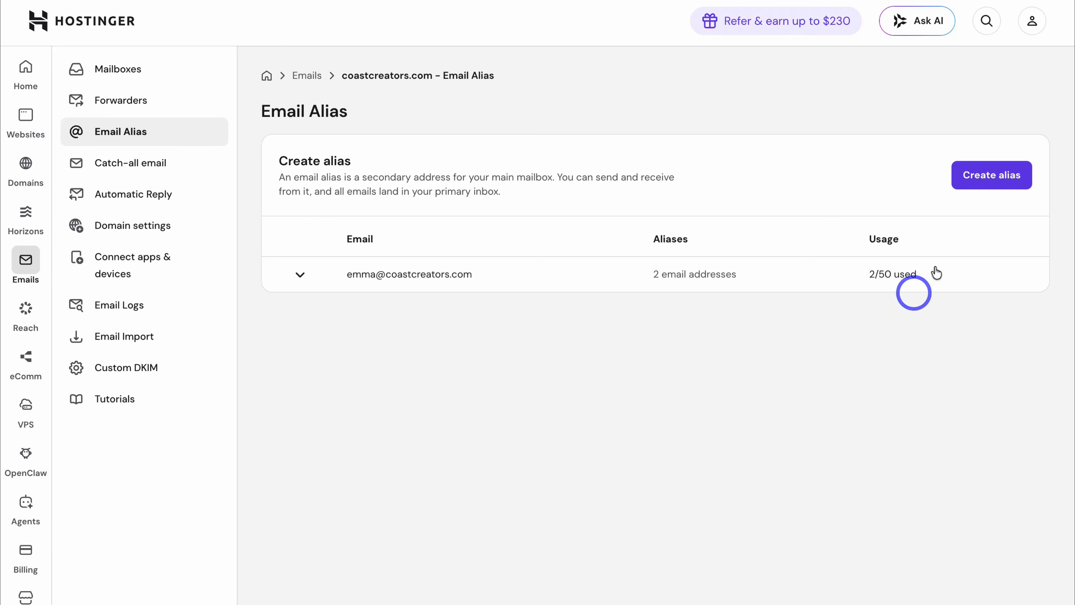
Step: Create the support alias on the new mailbox and expand its list of aliases
{"action": "left_click", "coordinate": [973, 176]}
{"action": "left_click", "coordinate": [661, 311]}
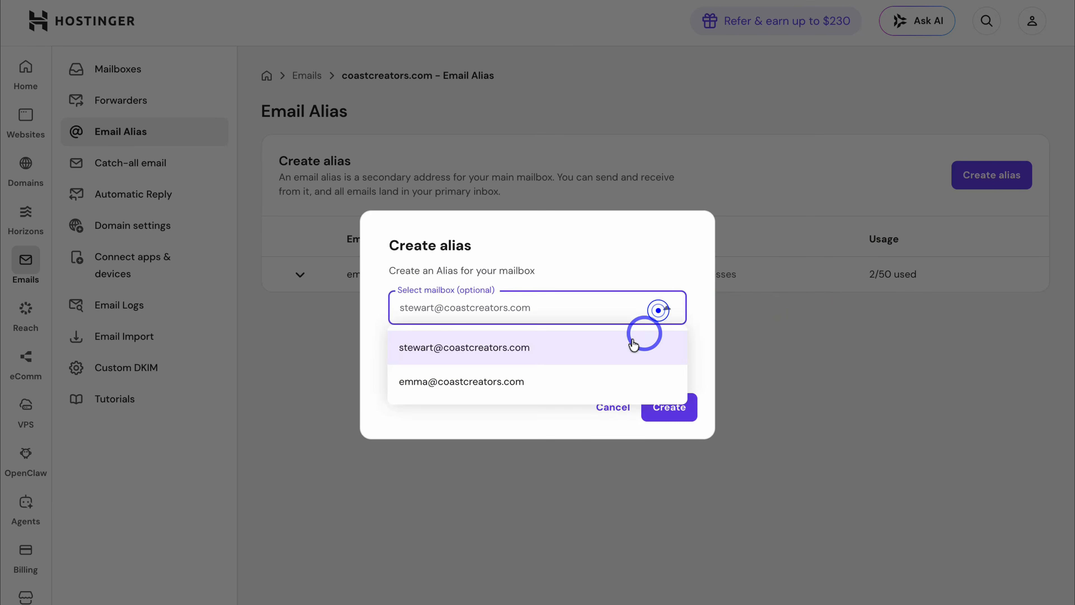
{"action": "left_click", "coordinate": [491, 375]}
{"action": "left_click", "coordinate": [458, 360]}
{"action": "type", "text": "support"}
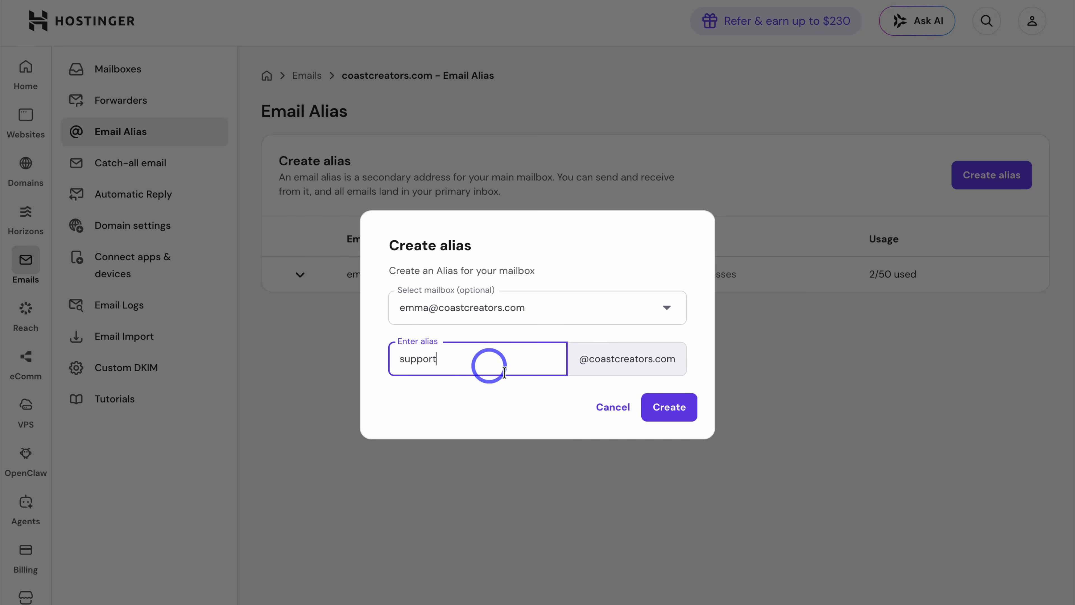
{"action": "left_click", "coordinate": [660, 407]}
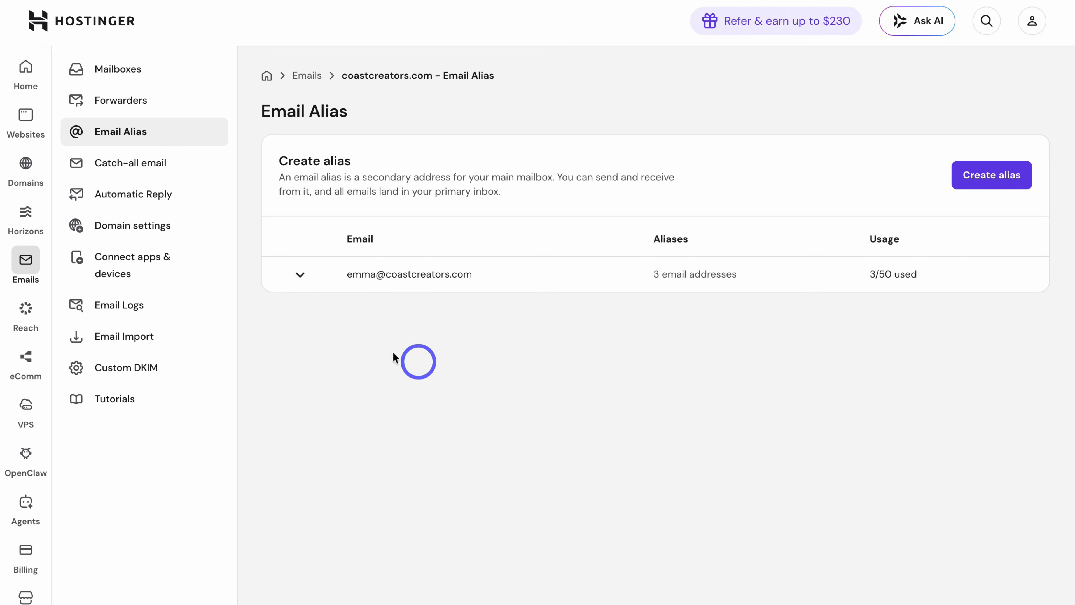
{"action": "left_click", "coordinate": [300, 276]}
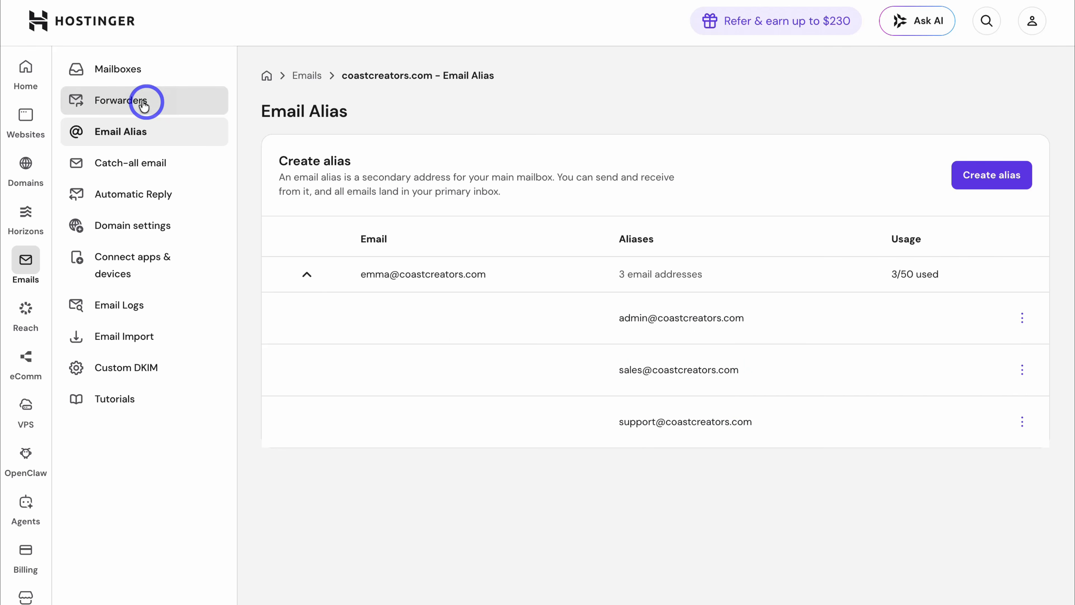
Step: Open the original mailbox's inbox from Mailboxes and log in to Hostinger Mail
{"action": "left_click", "coordinate": [140, 72]}
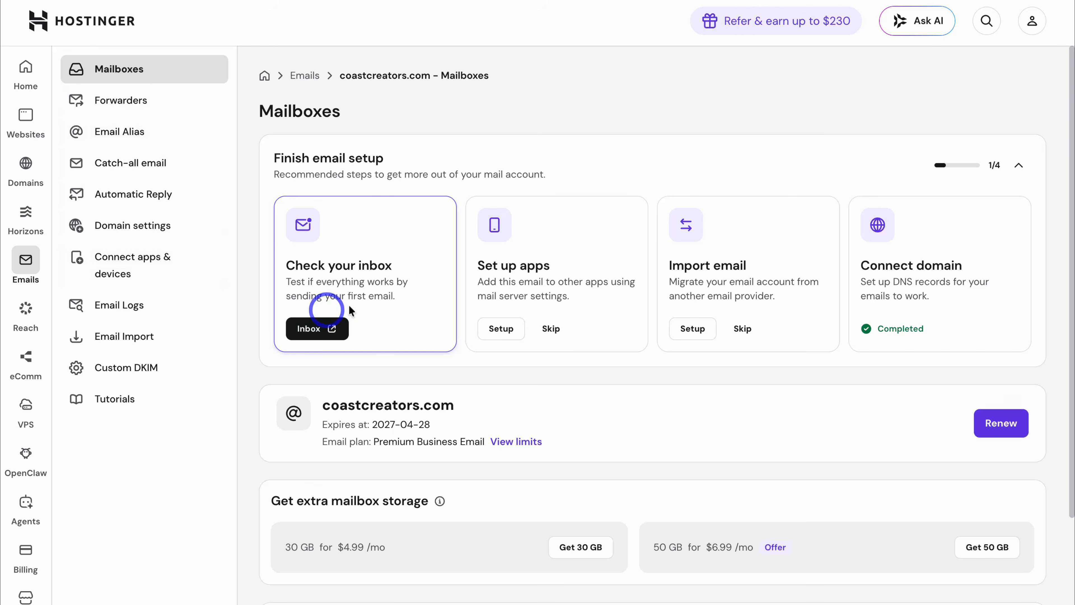
{"action": "left_click", "coordinate": [343, 325]}
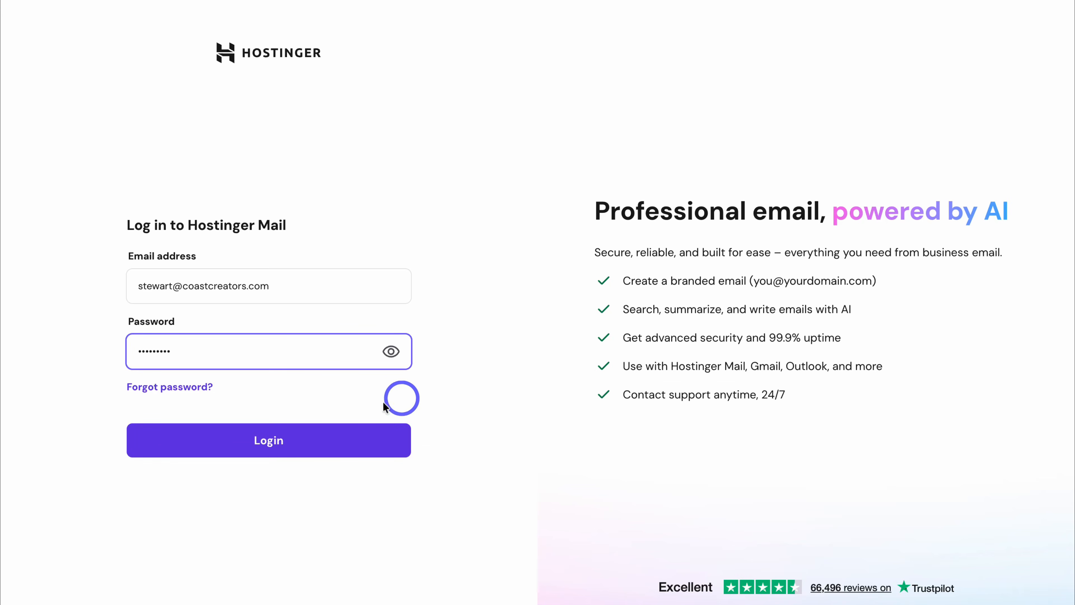
{"action": "left_click", "coordinate": [325, 432]}
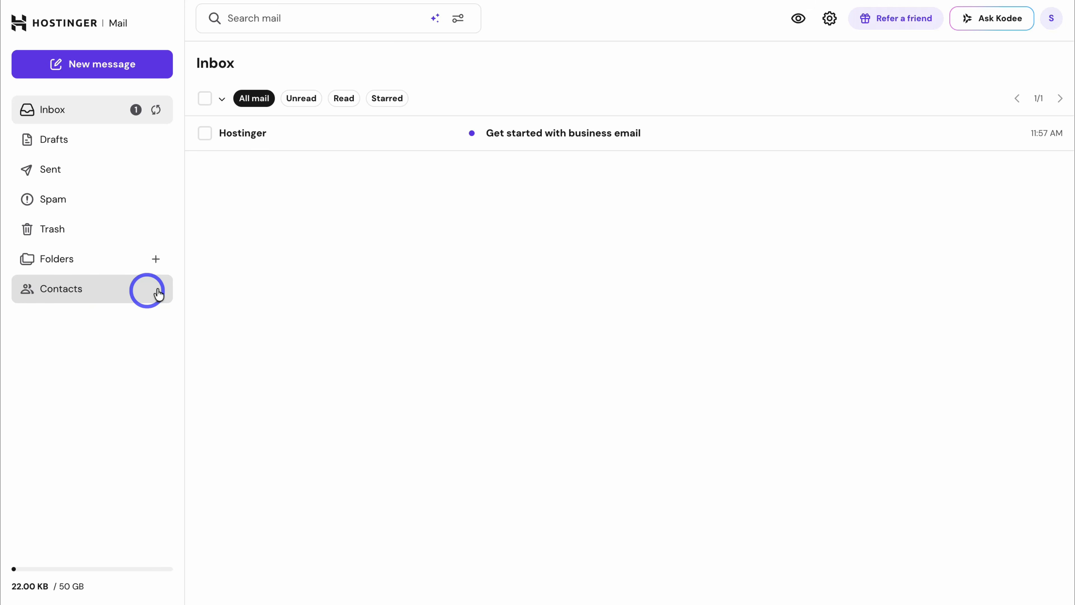
Step: Start a full-screen email to the client's address with subject 'Sales Proposal for Sheetify'
{"action": "left_click", "coordinate": [154, 73]}
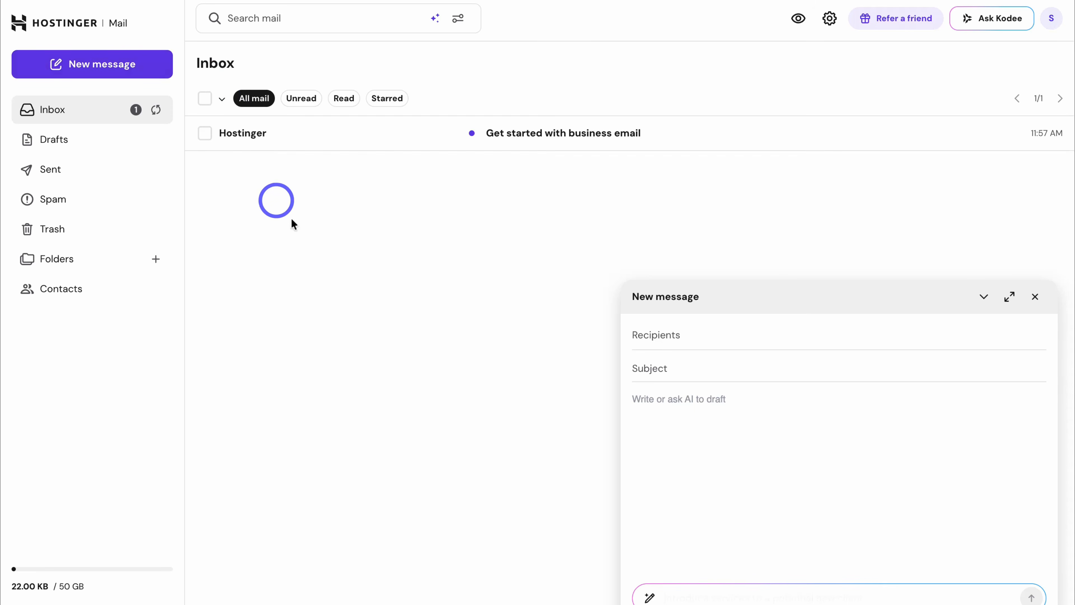
{"action": "left_click", "coordinate": [1008, 298]}
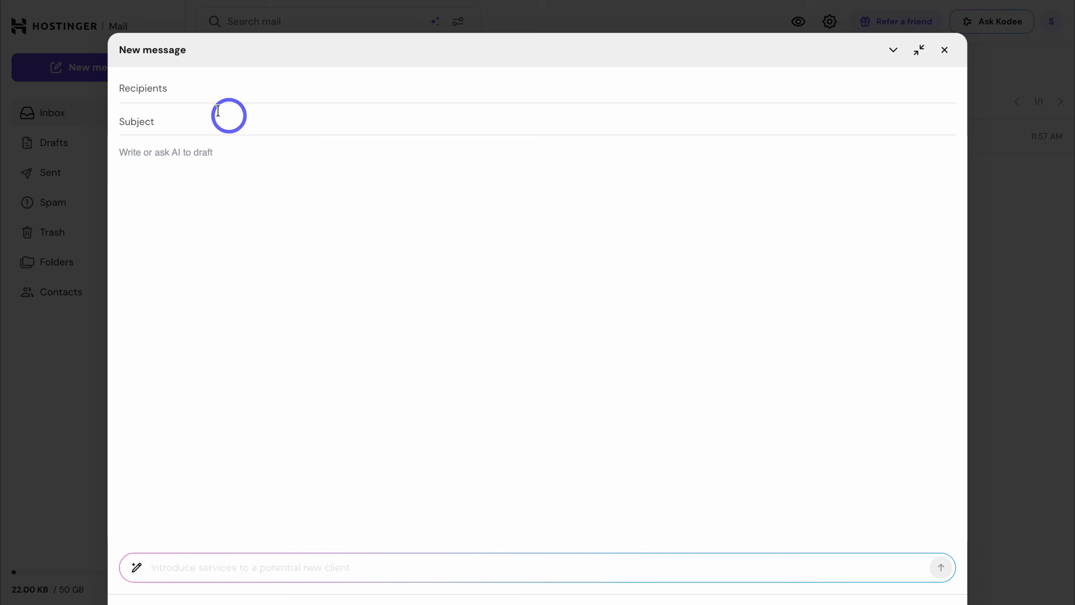
{"action": "left_click", "coordinate": [176, 87]}
{"action": "left_click", "coordinate": [166, 120]}
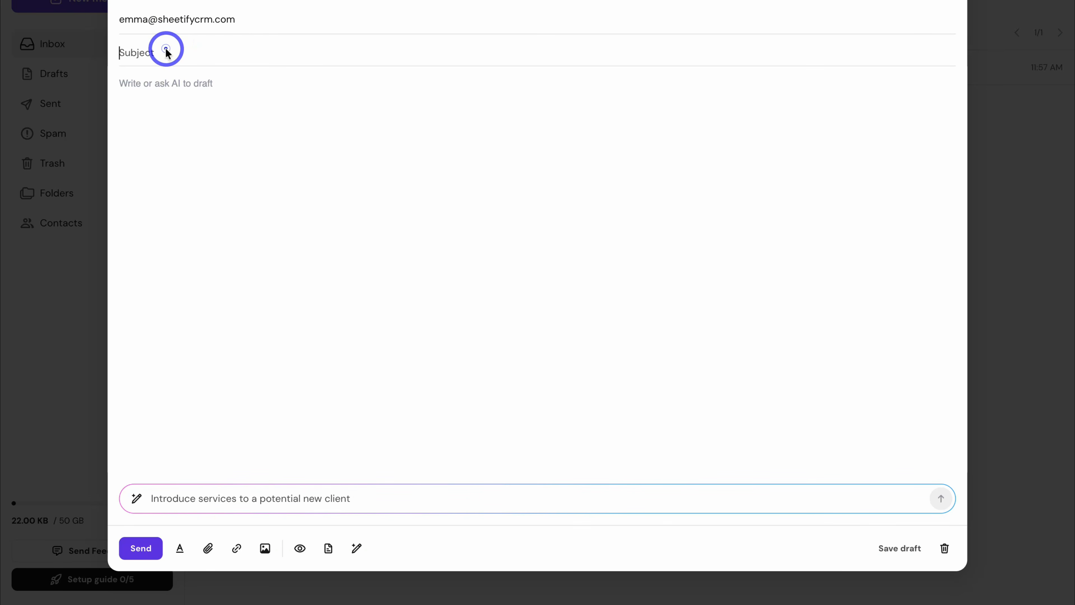
{"action": "type", "text": "Sales Proposal for Sheetify"}
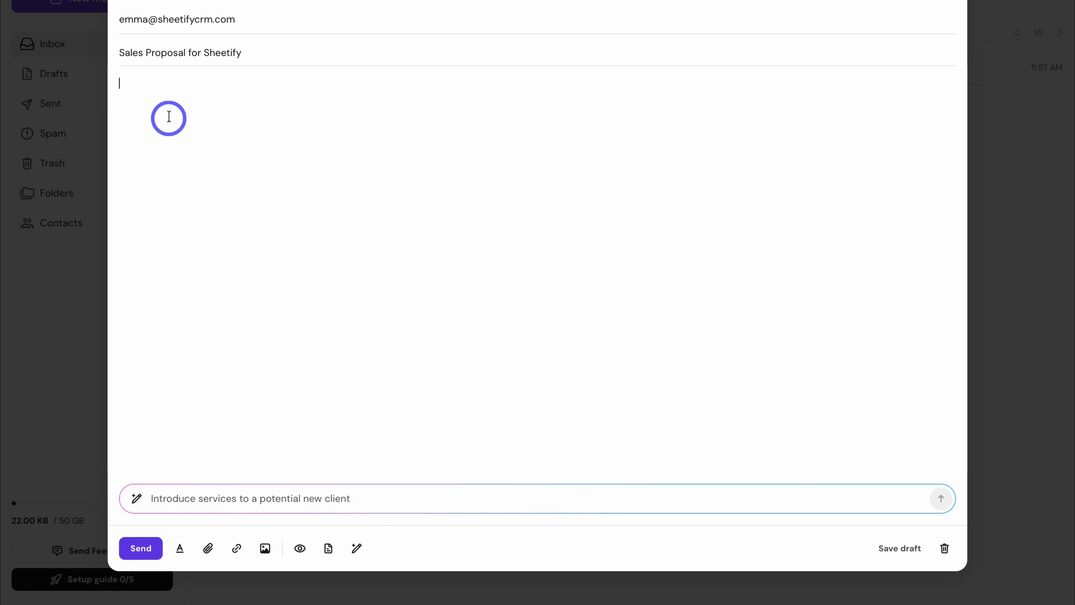
Step: Generate an AI-drafted redesign proposal at $5000, down from $7500, and insert it into the body
{"action": "left_click", "coordinate": [177, 116]}
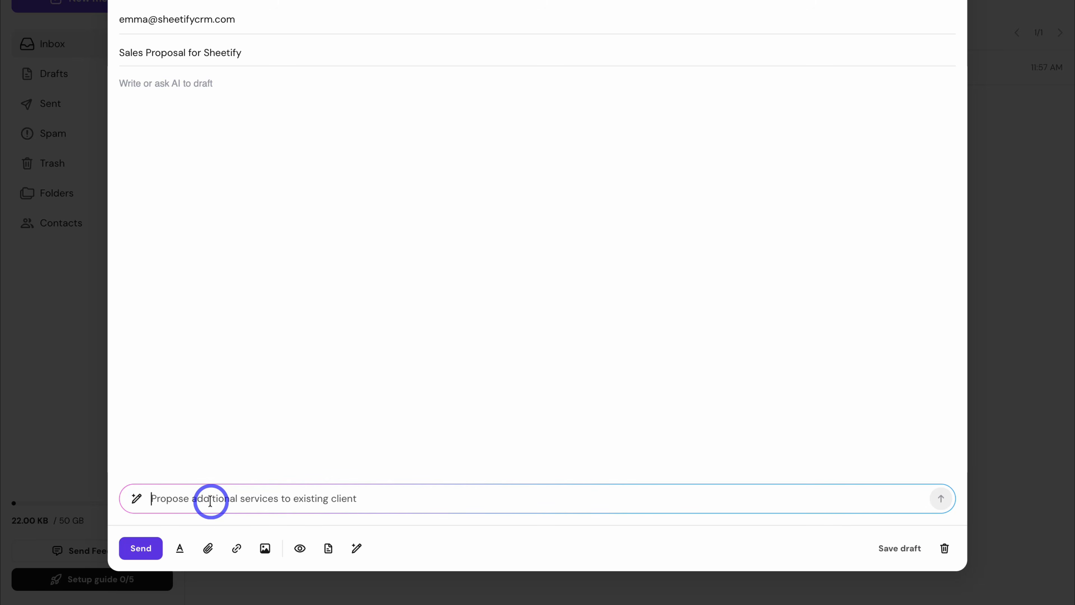
{"action": "left_click", "coordinate": [210, 501]}
{"action": "key", "text": "ctrl+v"}
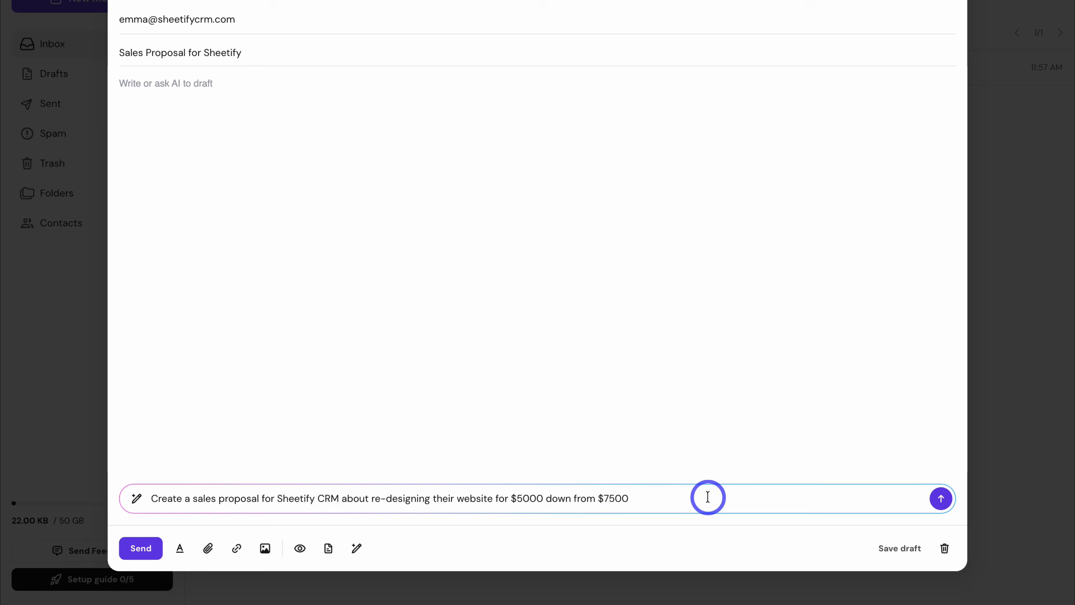
{"action": "left_click", "coordinate": [938, 499]}
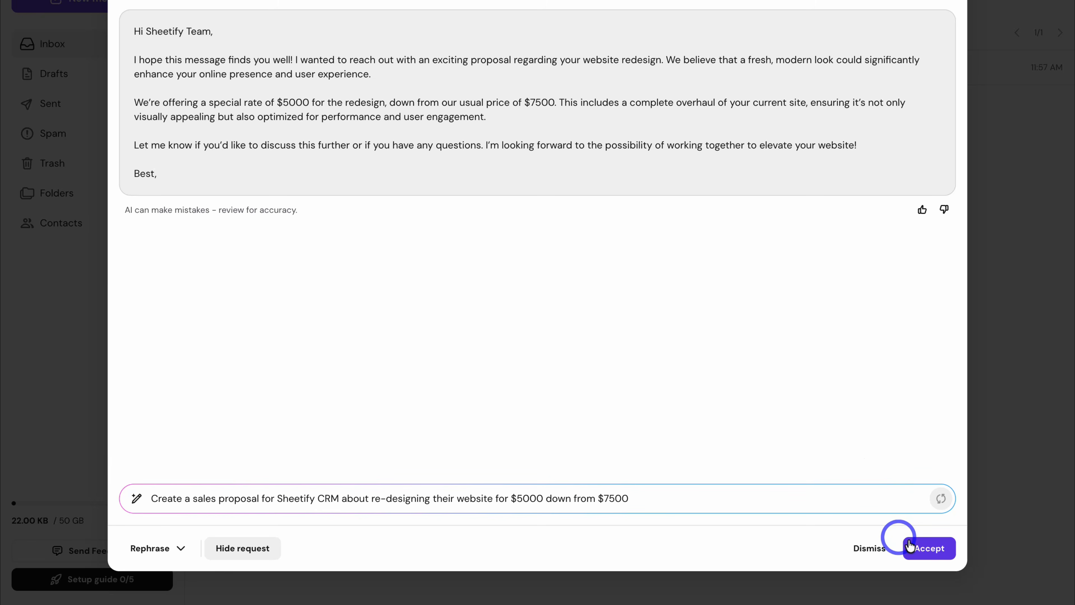
{"action": "left_click", "coordinate": [927, 548]}
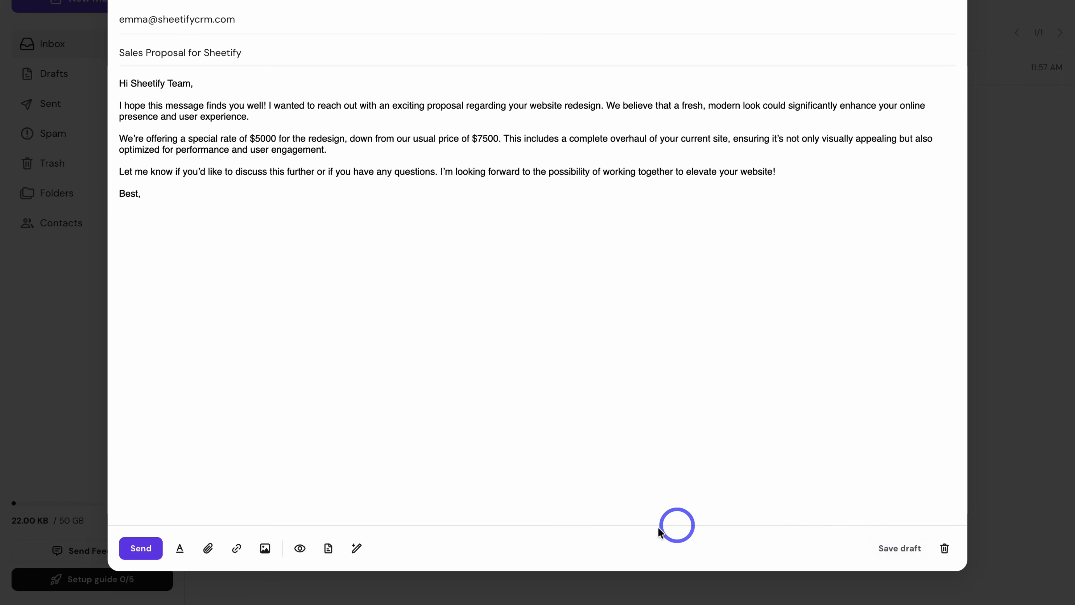
Step: Turn on open tracking for the Sales Proposal for Sheetify email and send it
{"action": "left_click", "coordinate": [179, 548]}
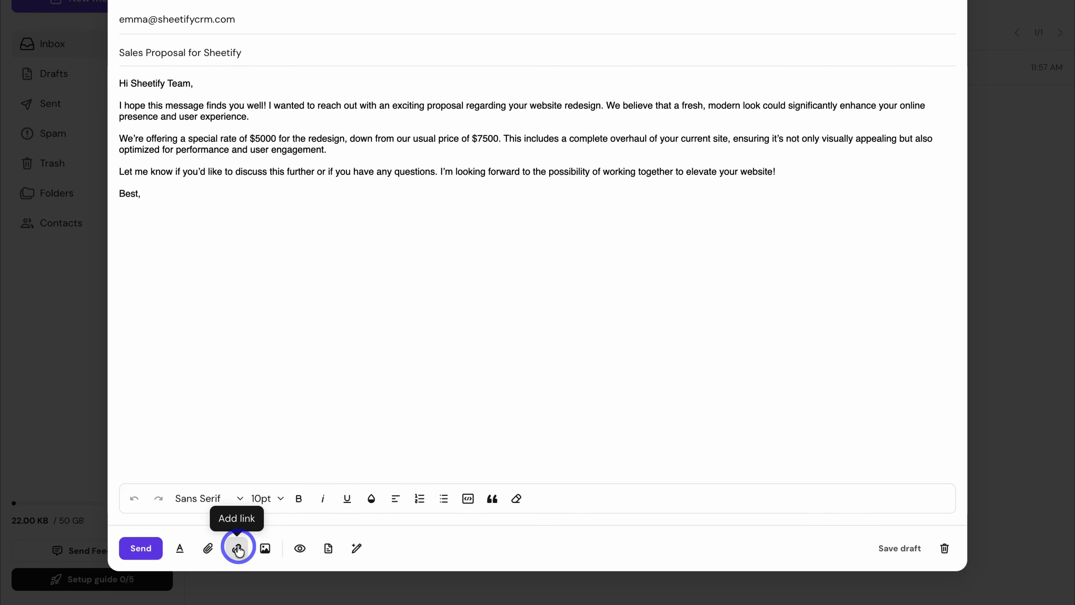
{"action": "left_click", "coordinate": [299, 549]}
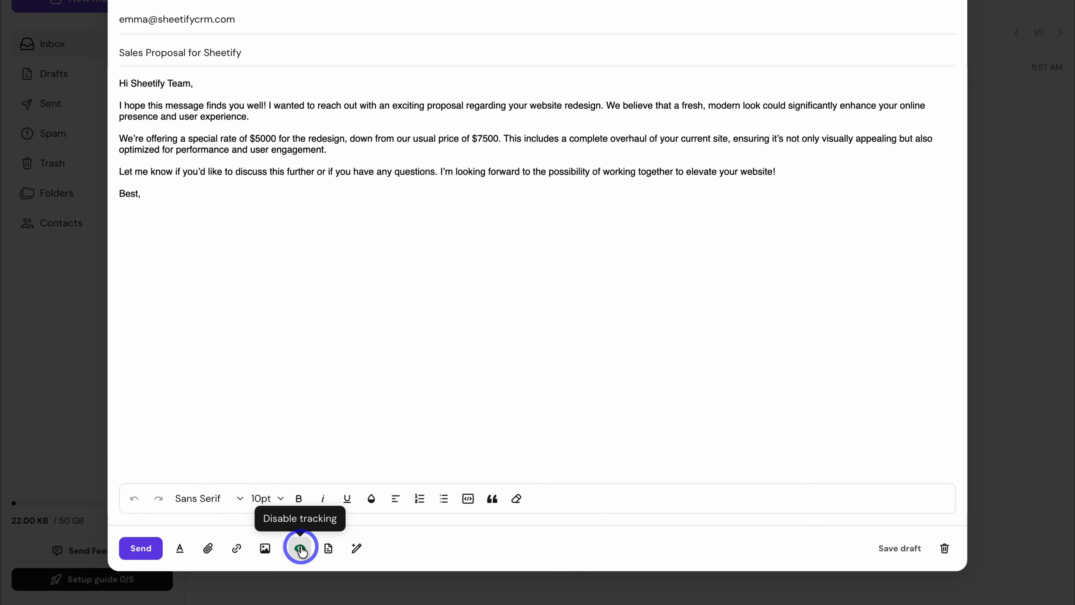
{"action": "left_click", "coordinate": [328, 549]}
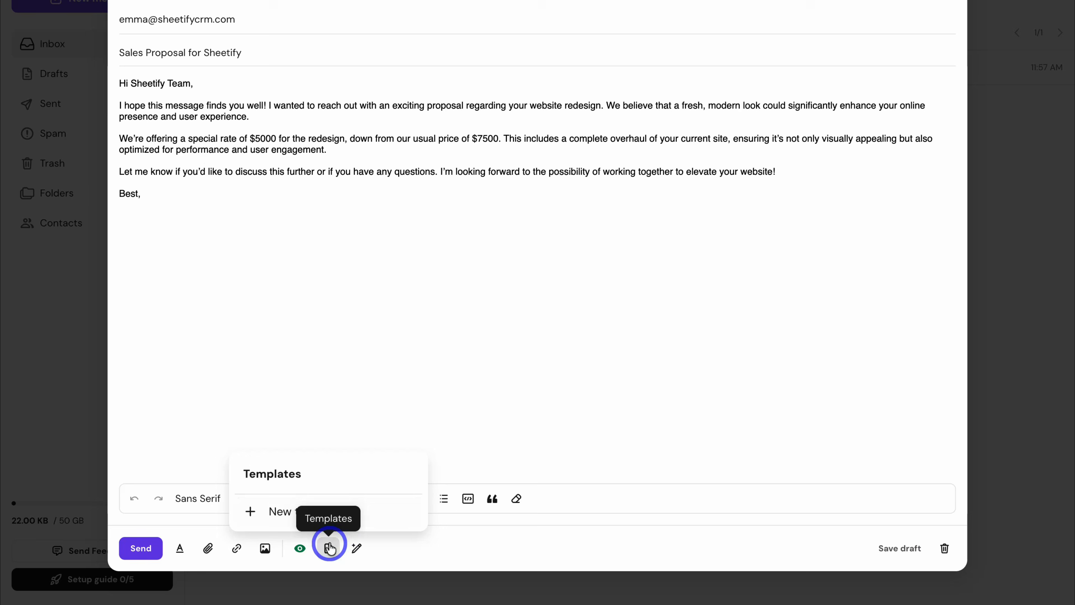
{"action": "left_click", "coordinate": [280, 511]}
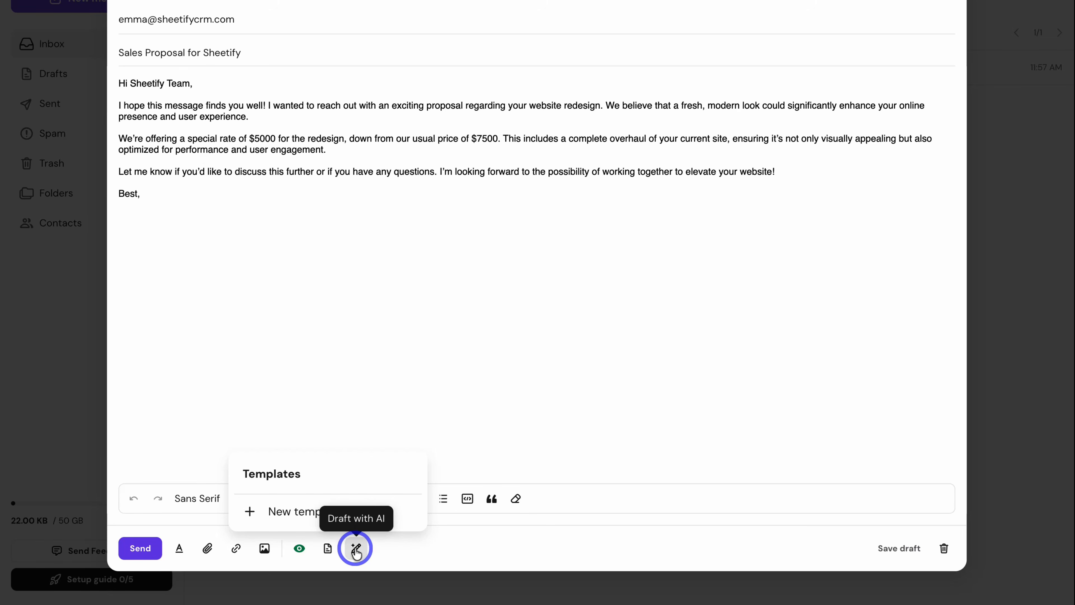
{"action": "left_click", "coordinate": [512, 410]}
{"action": "left_click", "coordinate": [140, 548]}
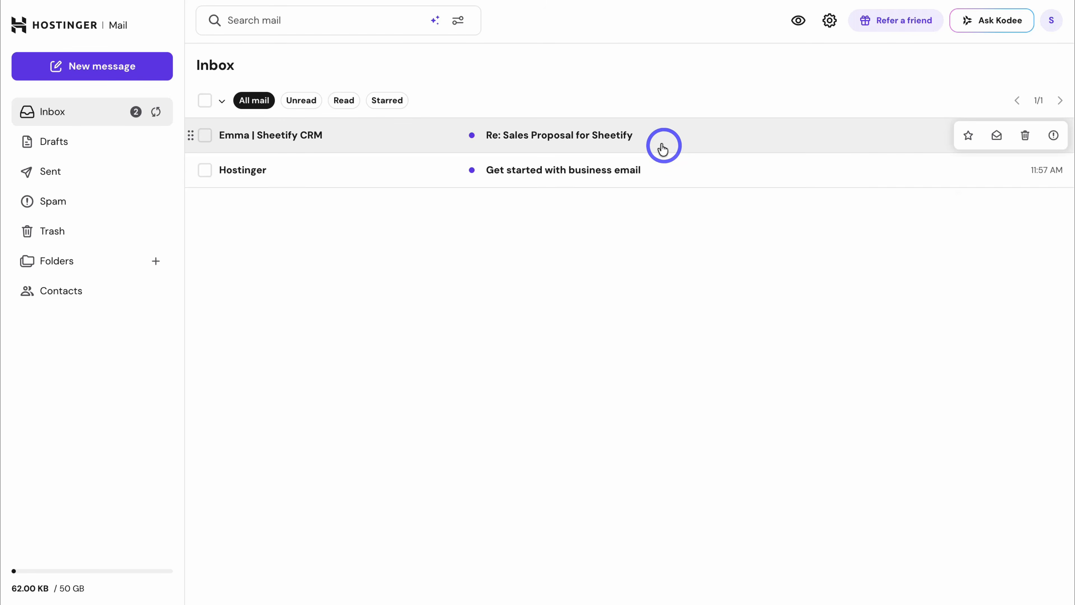
Step: Open the 'Re: Sales Proposal for Sheetify' reply, generate its AI summary, and bring up Kodee
{"action": "left_click", "coordinate": [696, 138]}
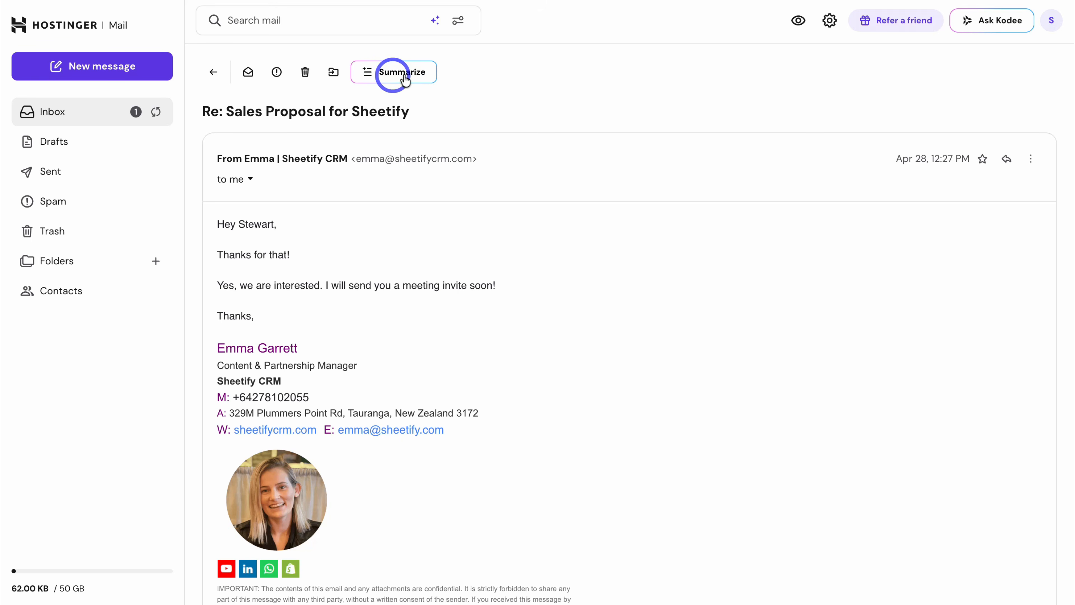
{"action": "left_click", "coordinate": [382, 73]}
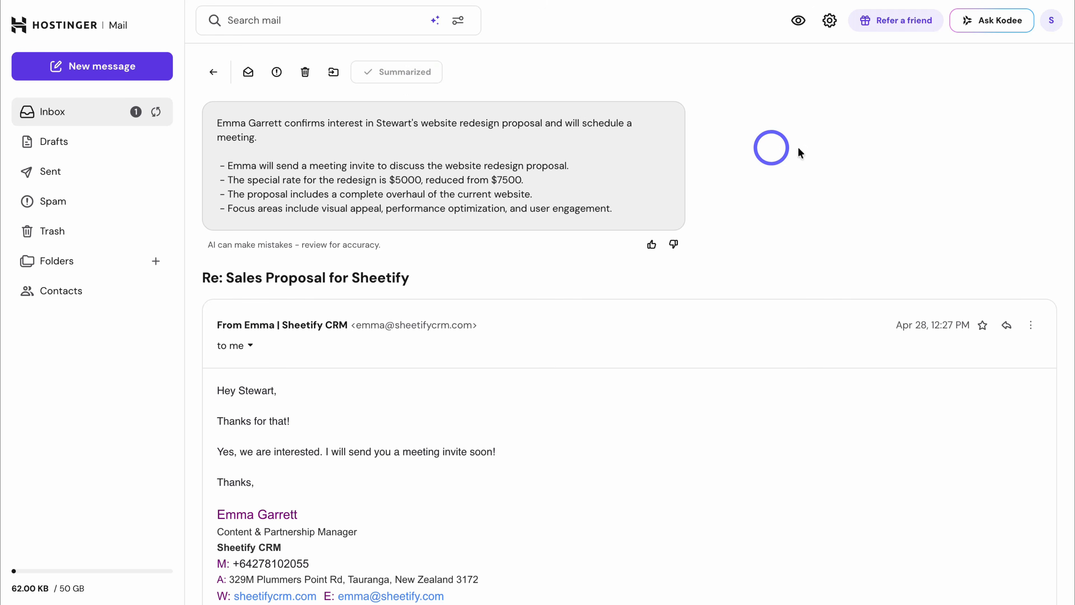
{"action": "left_click", "coordinate": [1002, 21]}
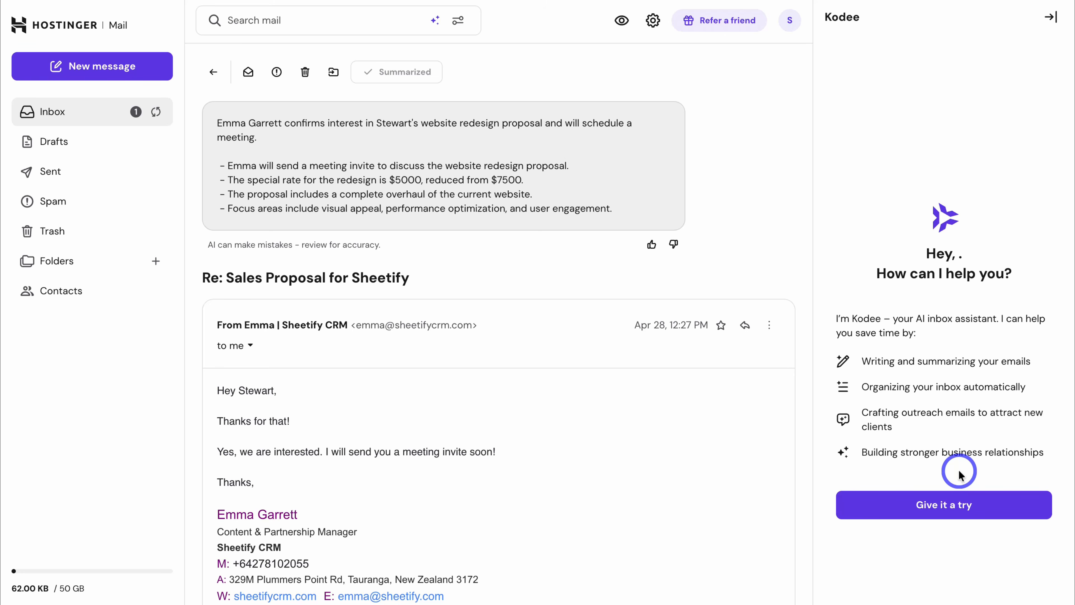
Step: Save the account owner's full name as the sender name, then review the Signature and Email Alias pages
{"action": "left_click", "coordinate": [653, 22]}
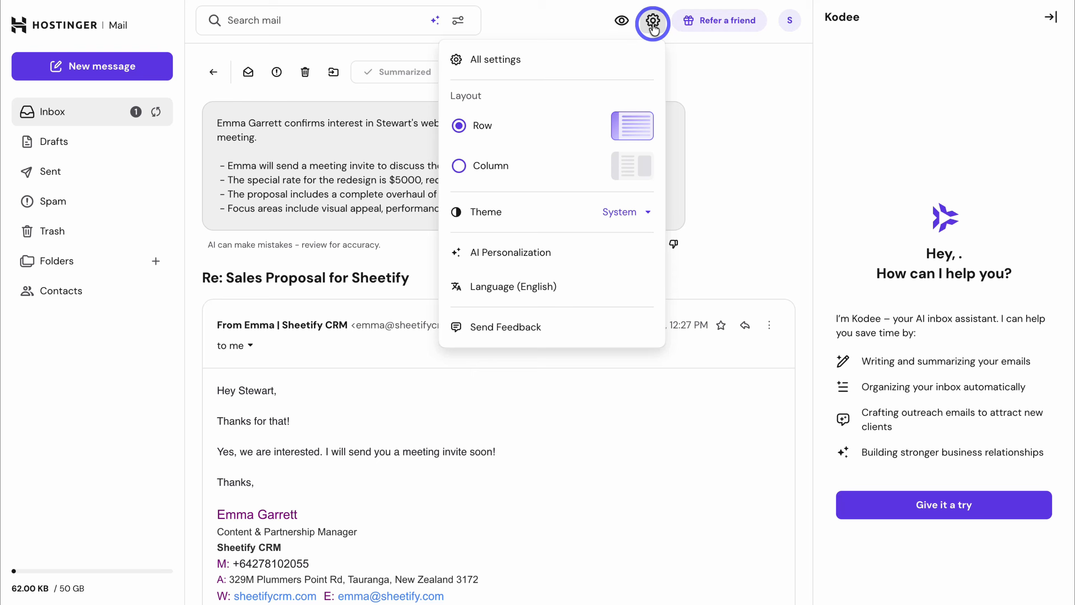
{"action": "left_click", "coordinate": [605, 53]}
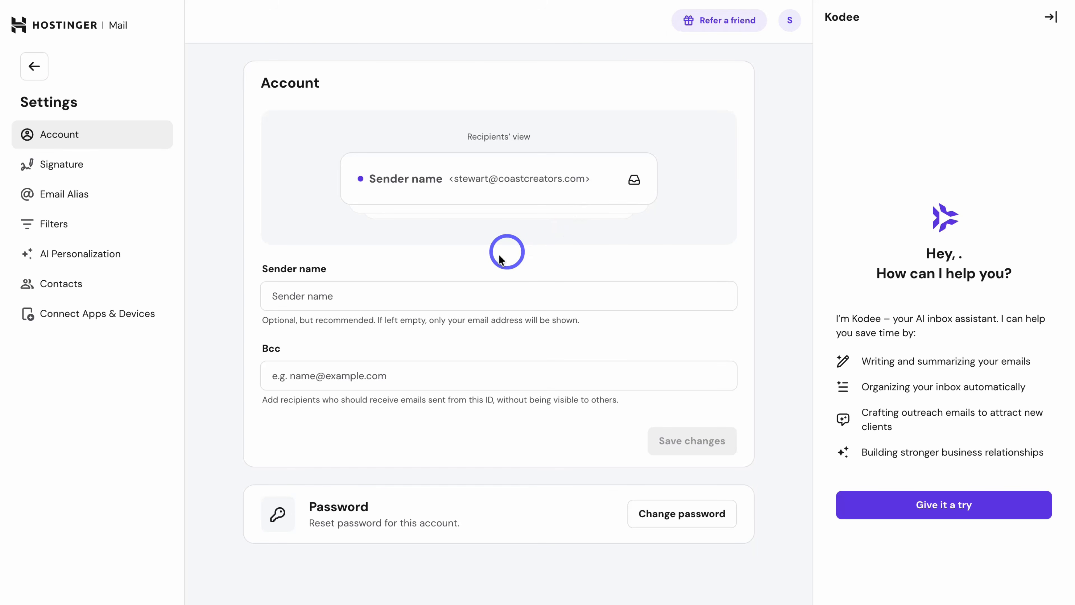
{"action": "left_click", "coordinate": [439, 297]}
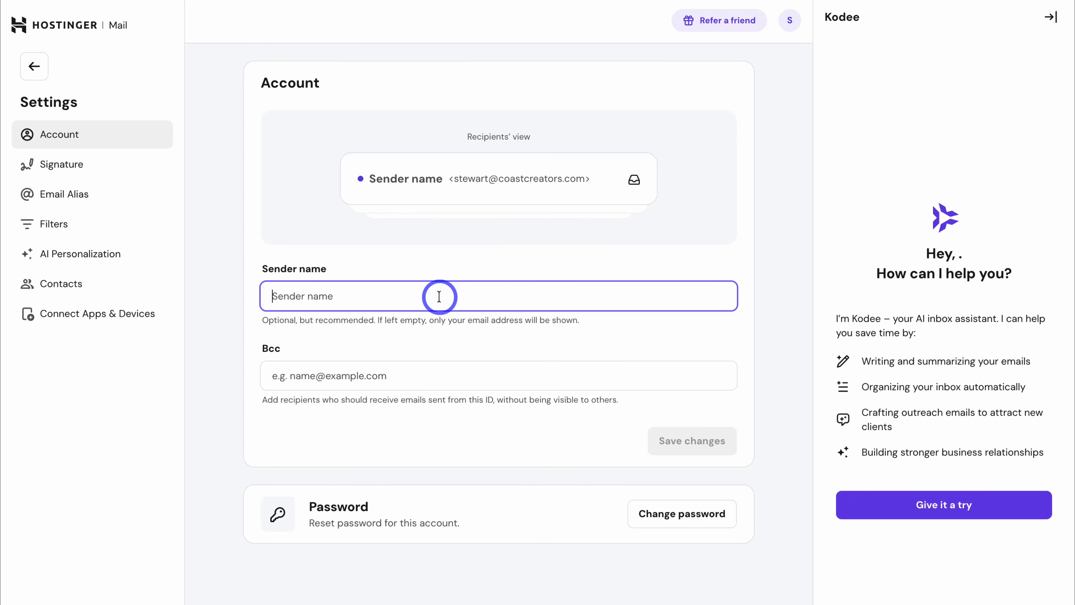
{"action": "type", "text": "Stewart Gauld"}
{"action": "left_click", "coordinate": [692, 440]}
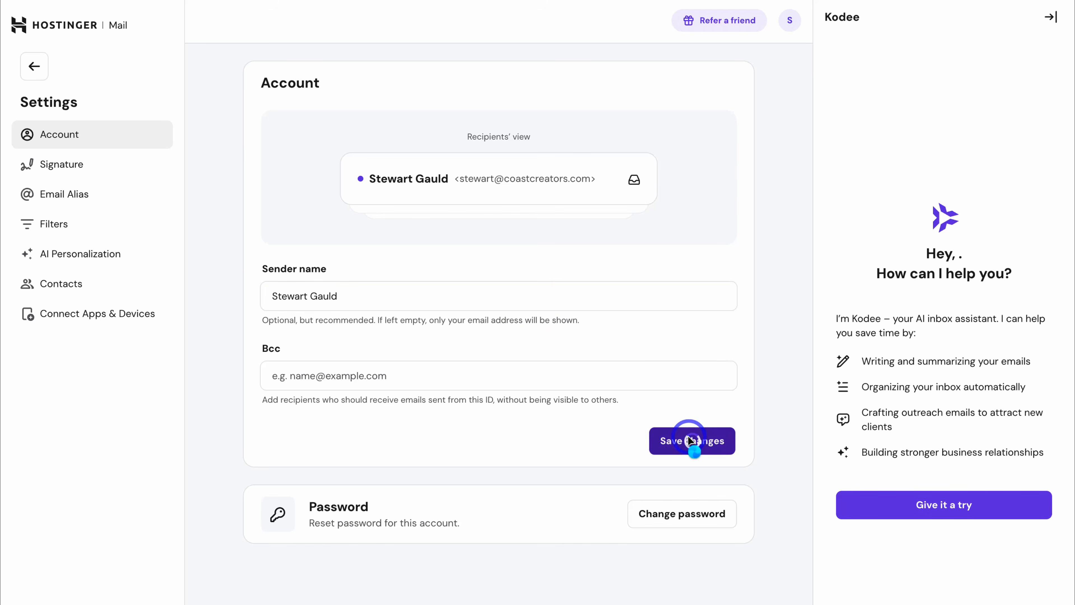
{"action": "left_click", "coordinate": [131, 170]}
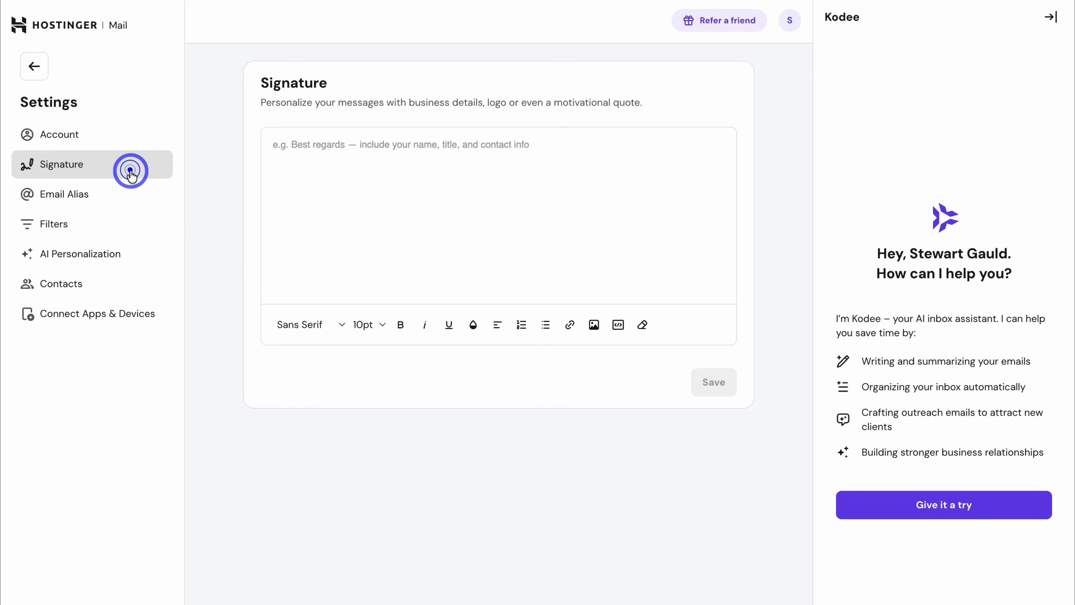
{"action": "left_click", "coordinate": [126, 193]}
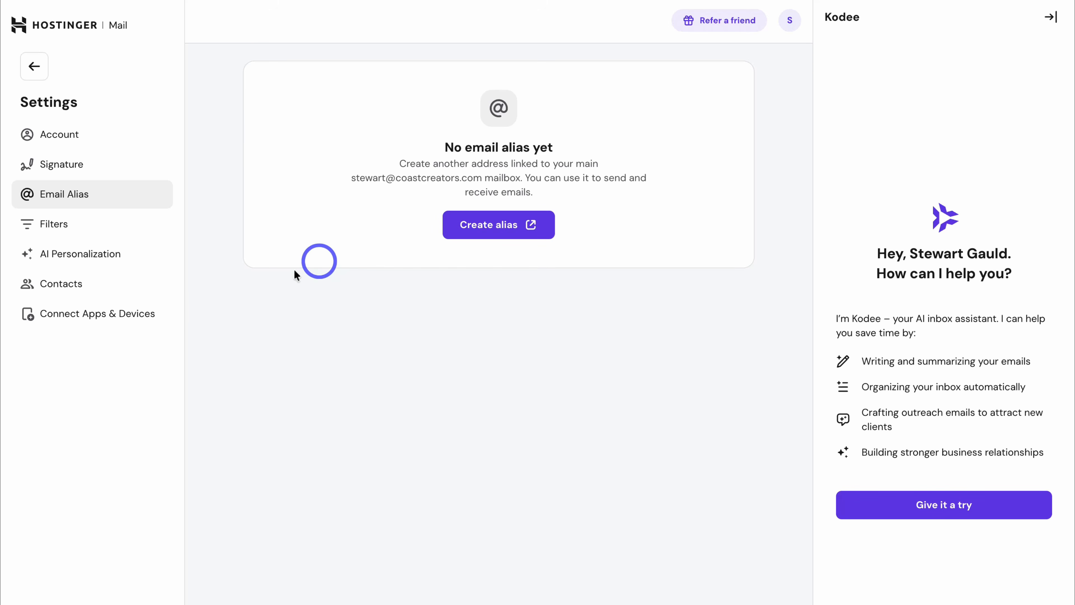
Step: Copy the imap.hostinger.com and smtp.hostinger.com server addresses, then show the Apple Mail setup steps
{"action": "left_click", "coordinate": [102, 317]}
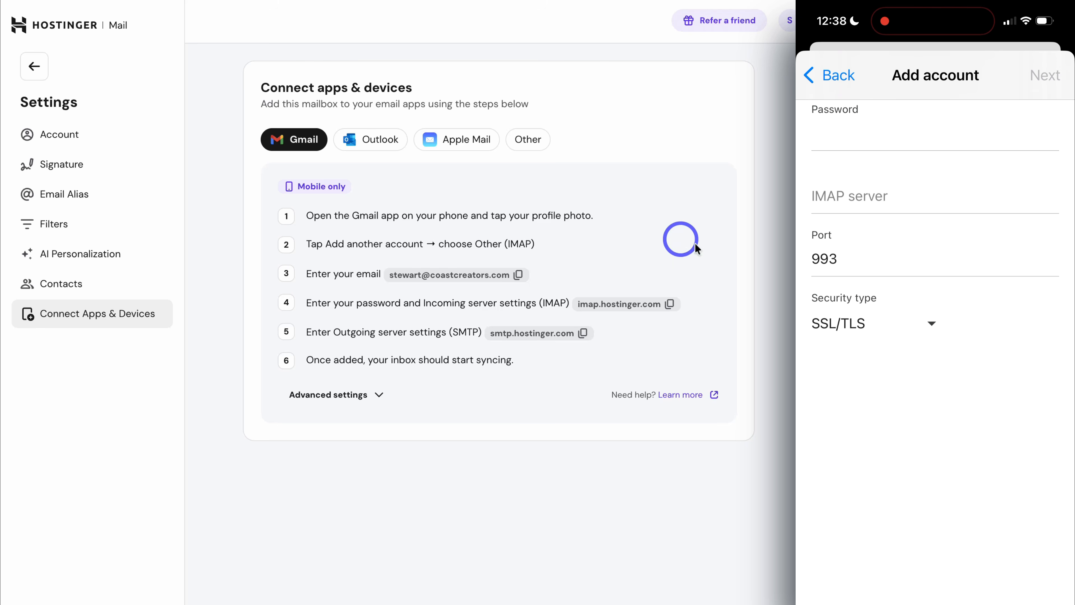
{"action": "left_click", "coordinate": [669, 304]}
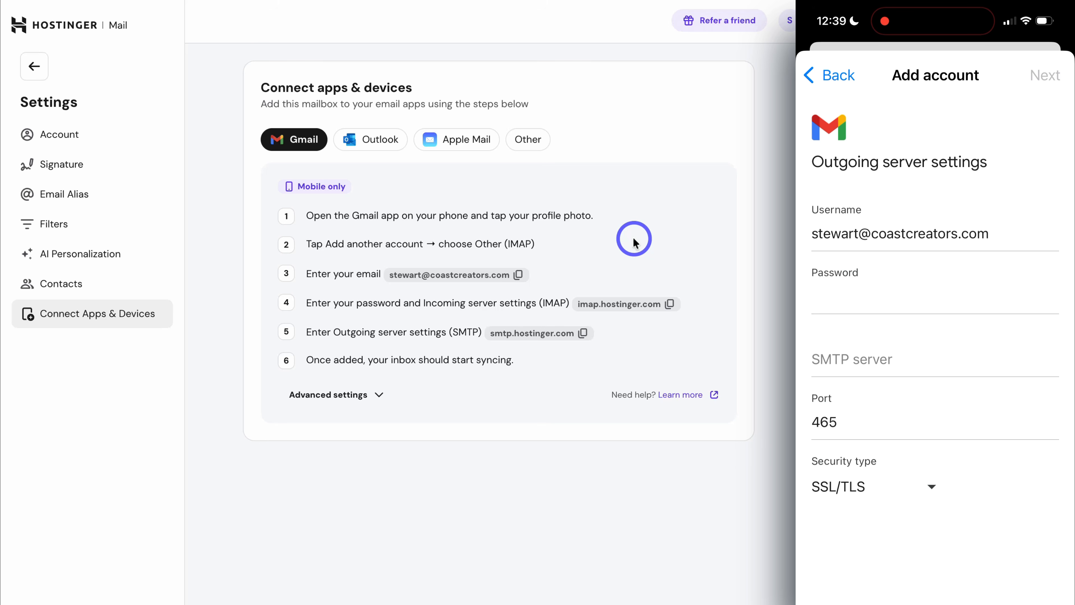
{"action": "left_click", "coordinate": [584, 334]}
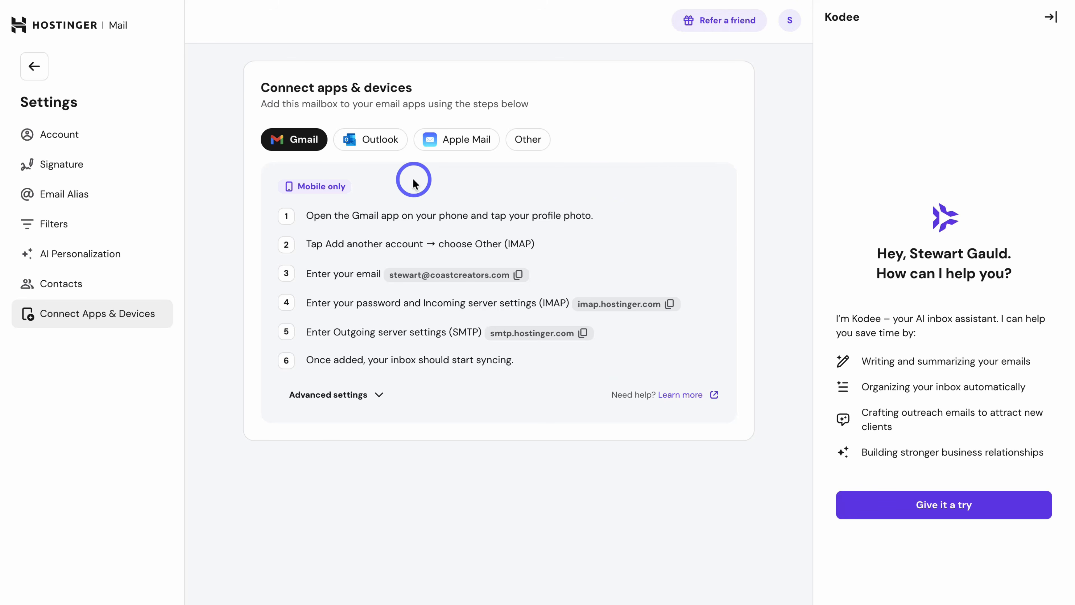
{"action": "left_click", "coordinate": [452, 148]}
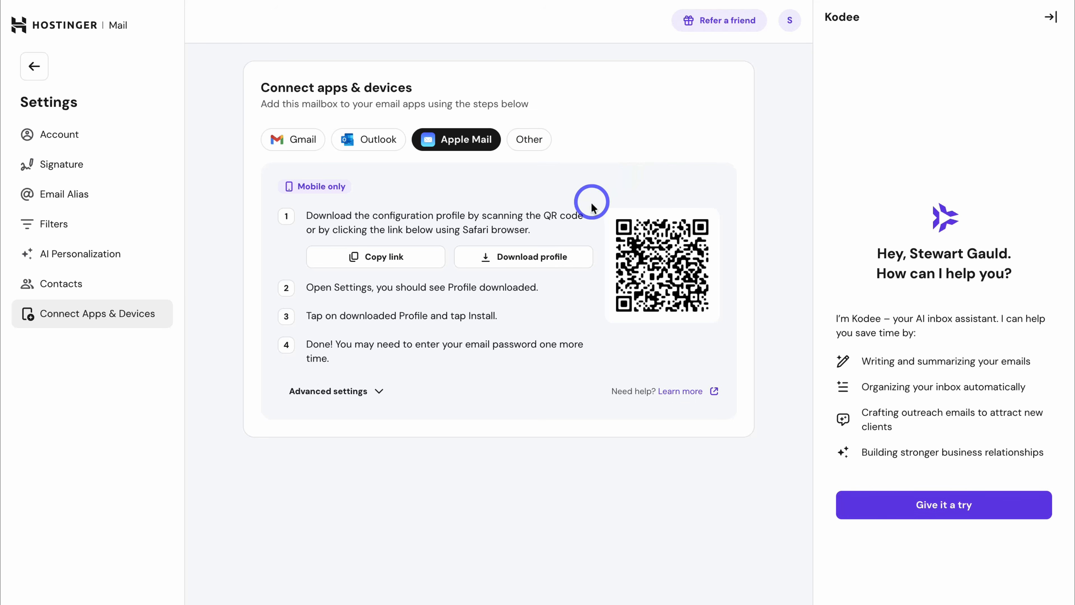
{"action": "left_click", "coordinate": [578, 268]}
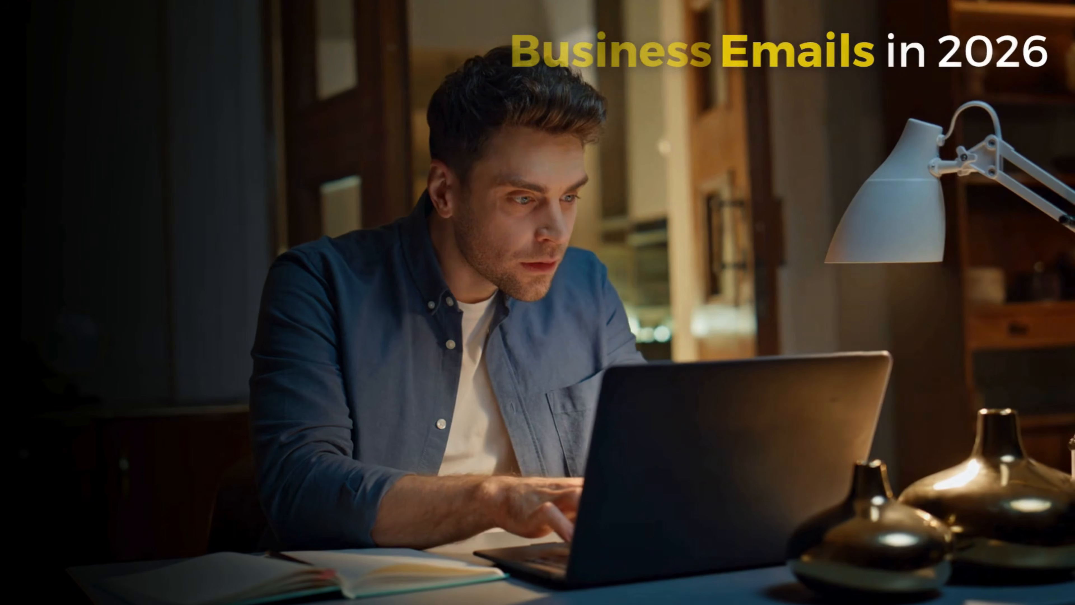